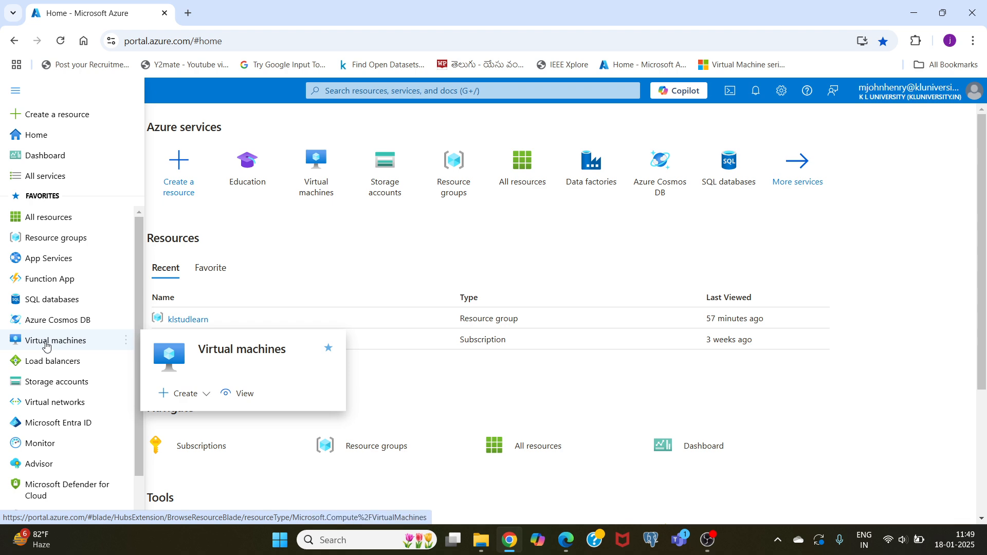
Step: Find the Virtual machines service by searching for "virtual" and start creating an Azure virtual machine
{"action": "mouse_move", "coordinate": [46, 346]}
{"action": "left_click", "coordinate": [344, 92]}
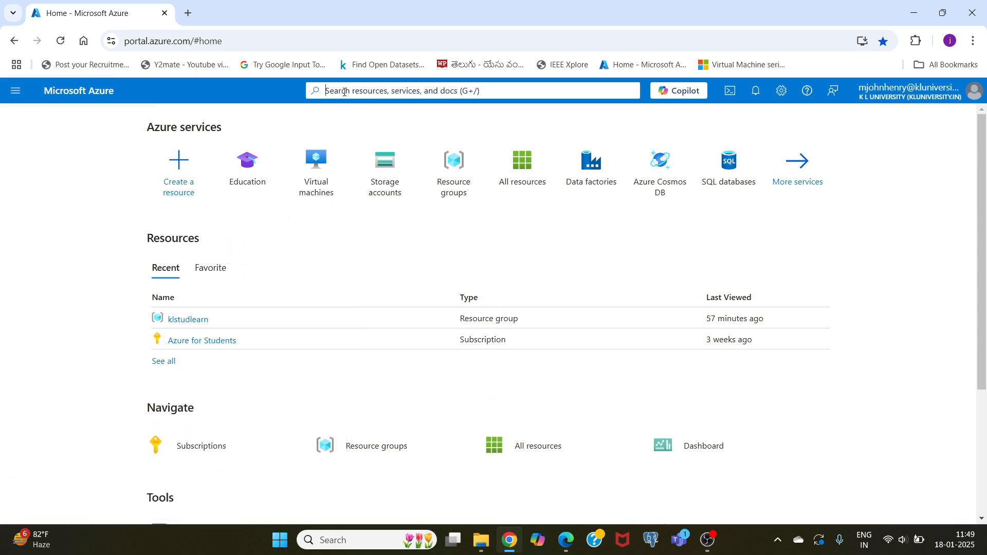
{"action": "type", "text": "v"}
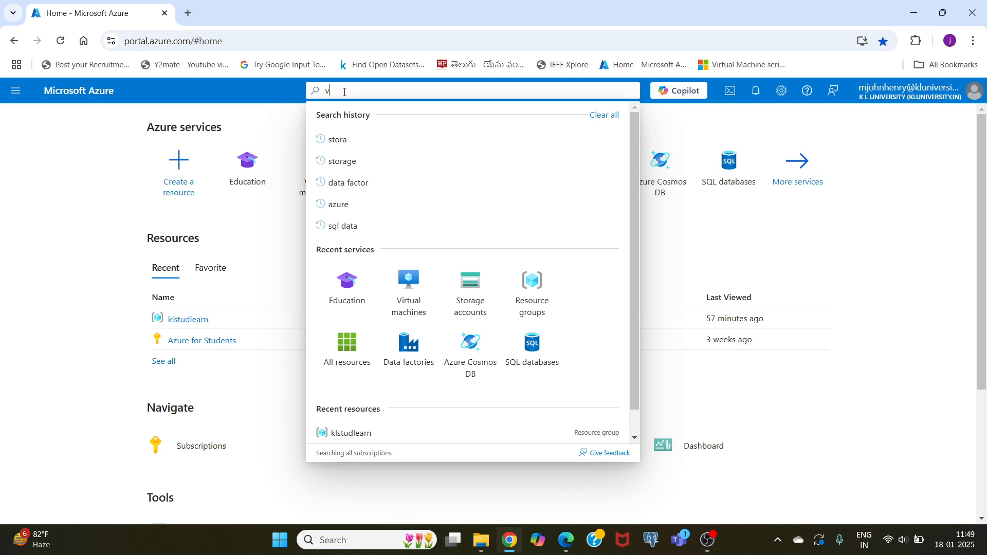
{"action": "type", "text": "irtu"}
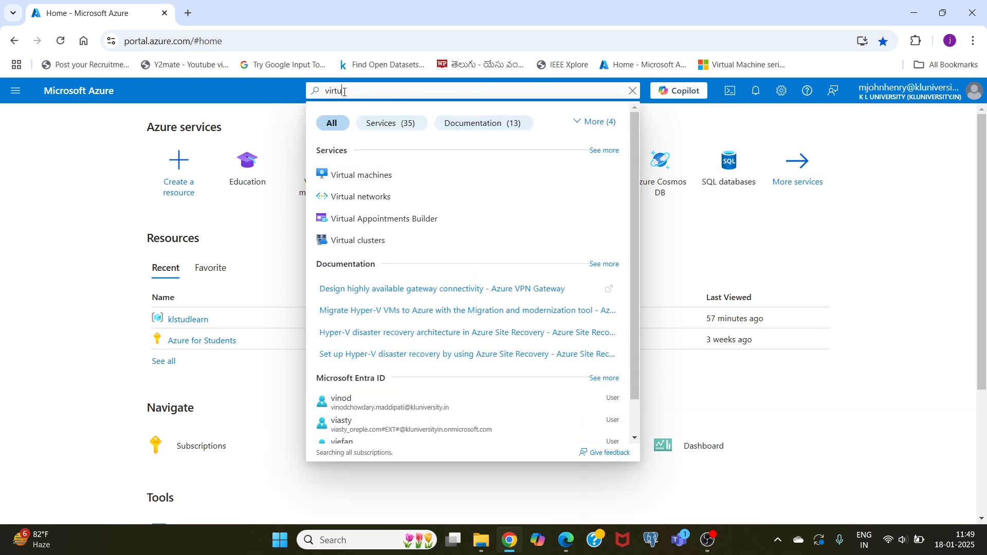
{"action": "type", "text": "al"}
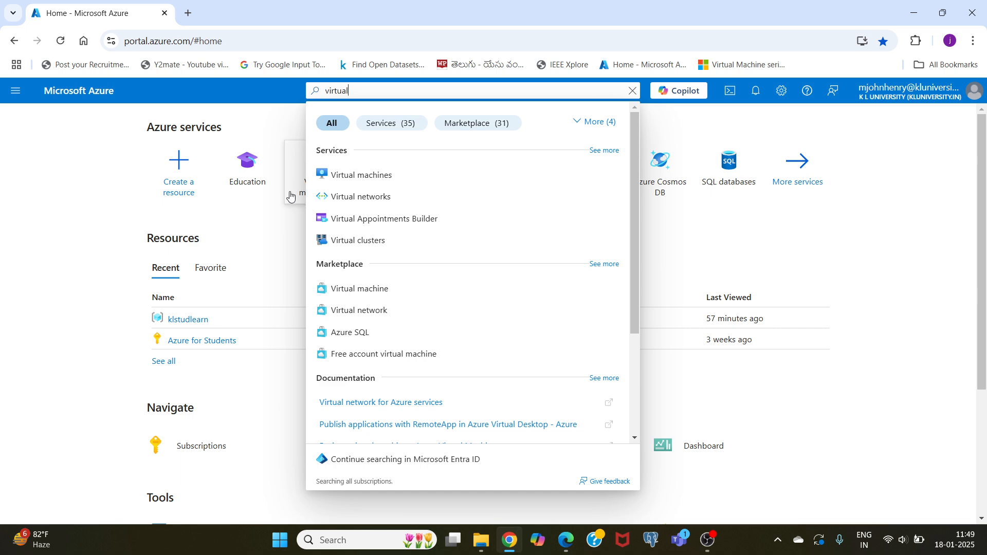
{"action": "left_click", "coordinate": [354, 176]}
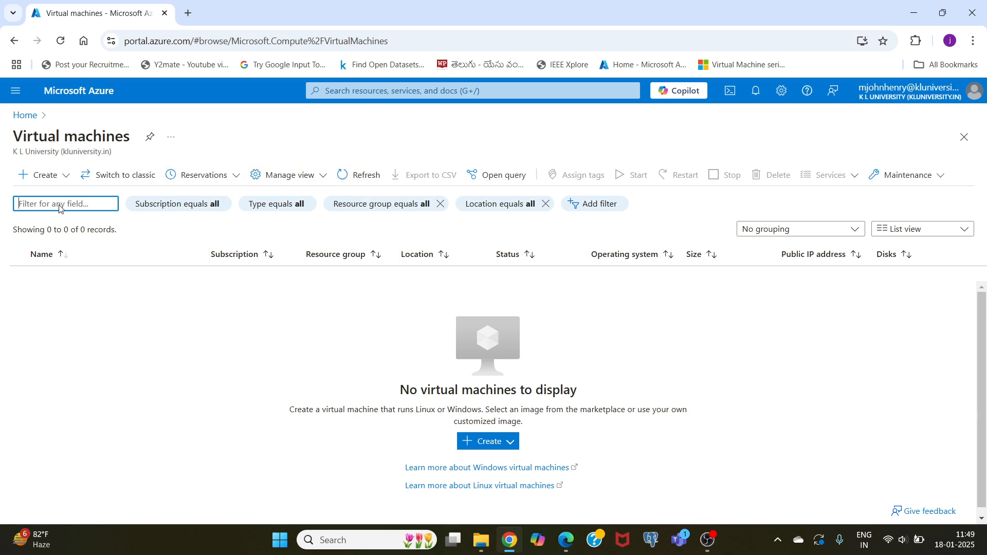
{"action": "left_click", "coordinate": [43, 175]}
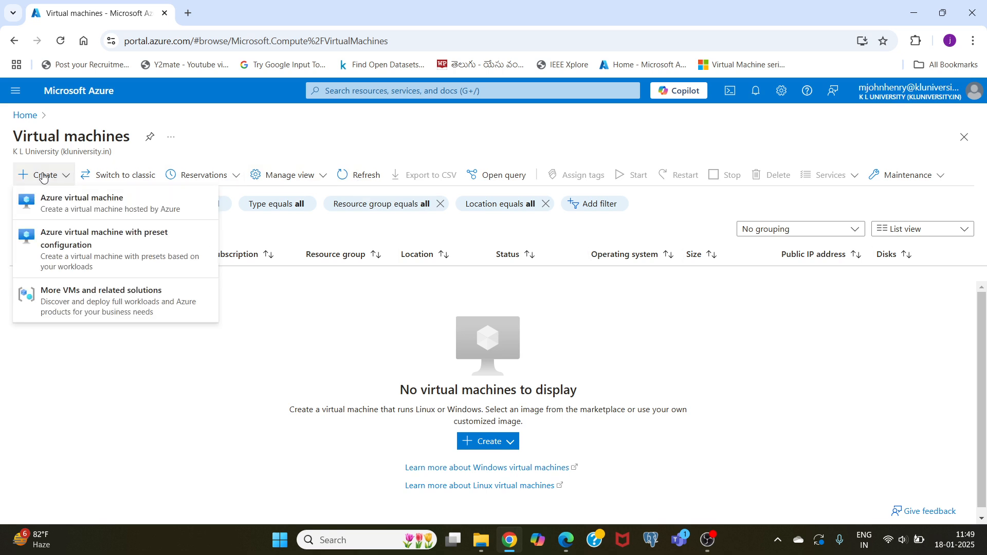
{"action": "left_click", "coordinate": [62, 207]}
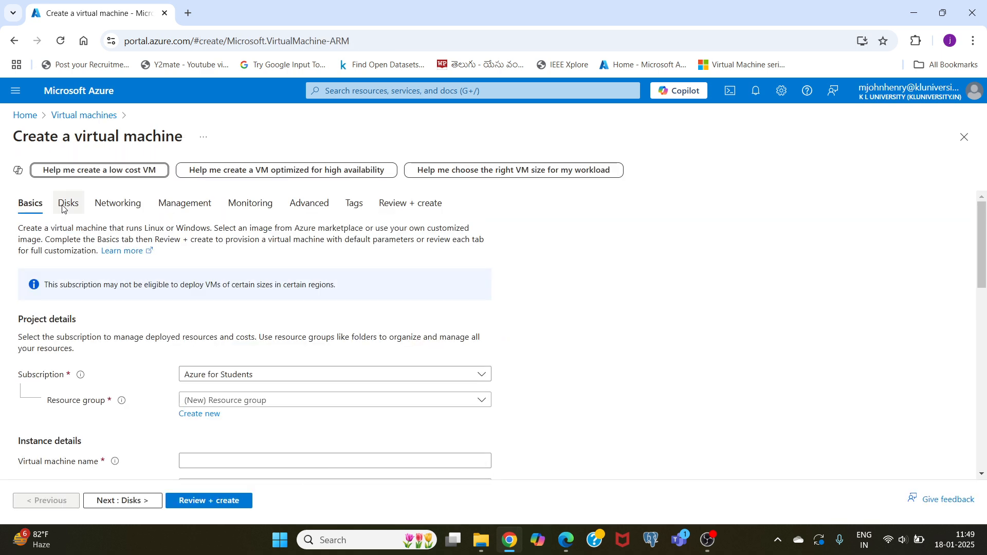
Step: Select the Azure for Students subscription and the existing klstudlearn resource group for the virtual machine
{"action": "scroll", "coordinate": [657, 255], "scroll_direction": "down", "scroll_amount": 2}
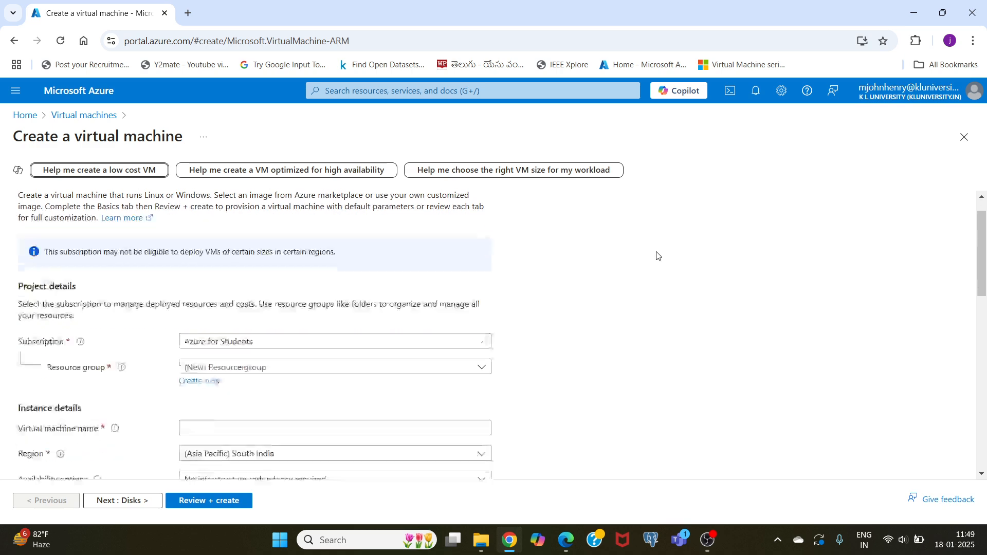
{"action": "scroll", "coordinate": [657, 255], "scroll_direction": "down", "scroll_amount": 1}
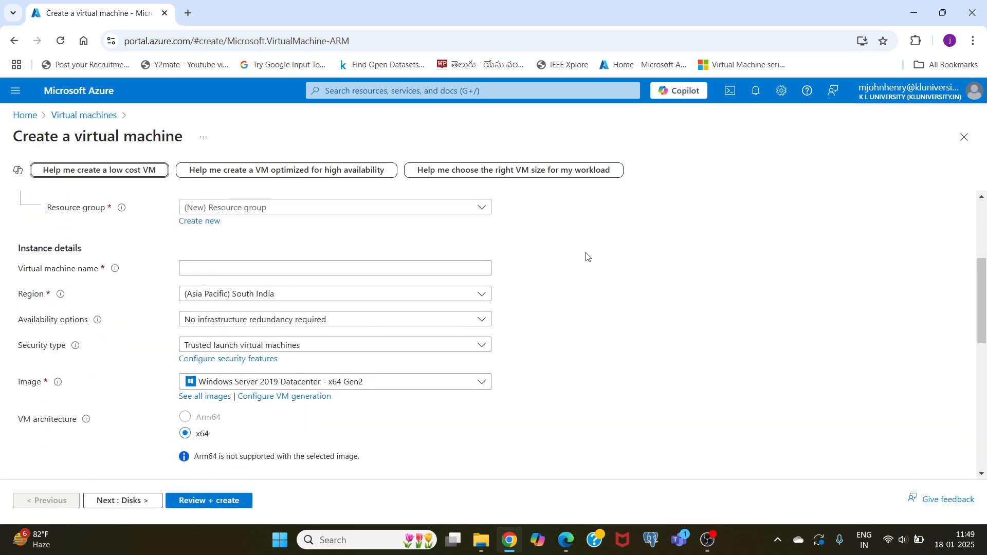
{"action": "scroll", "coordinate": [586, 255], "scroll_direction": "up", "scroll_amount": 1}
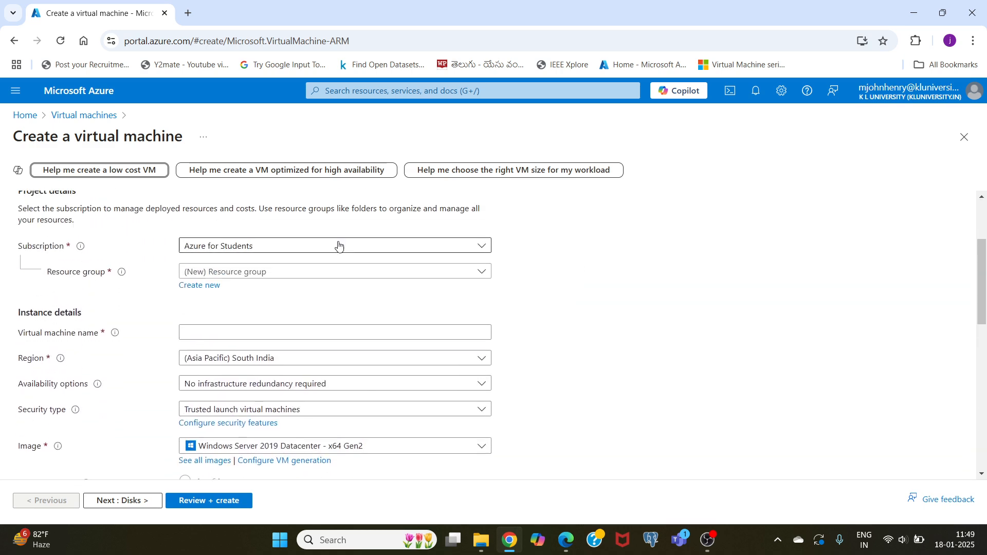
{"action": "left_click", "coordinate": [251, 252]}
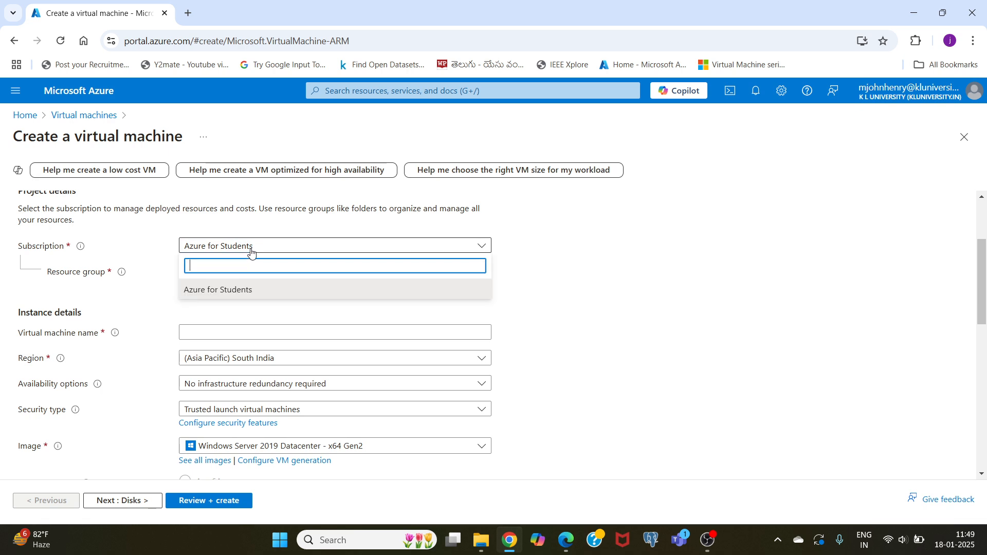
{"action": "left_click", "coordinate": [223, 290]}
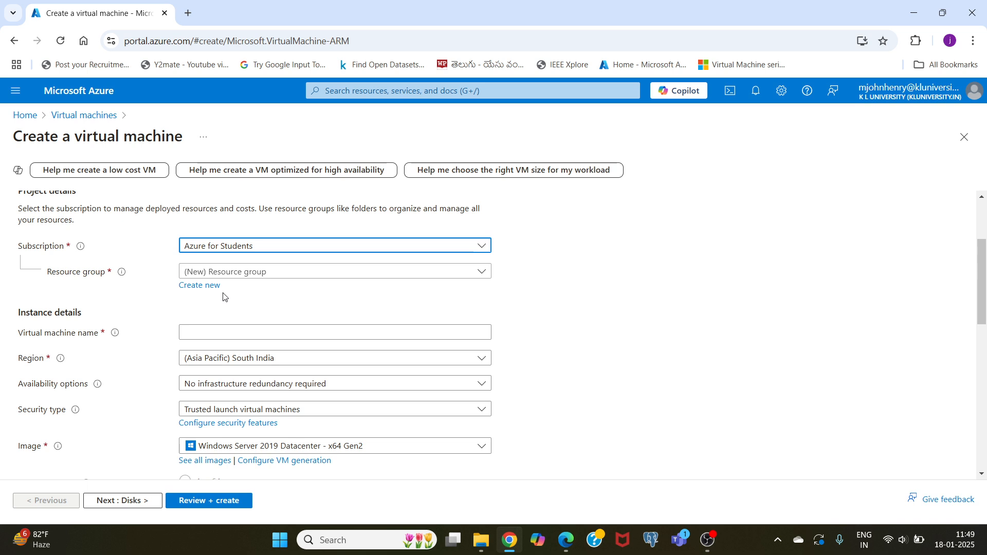
{"action": "left_click", "coordinate": [293, 278]}
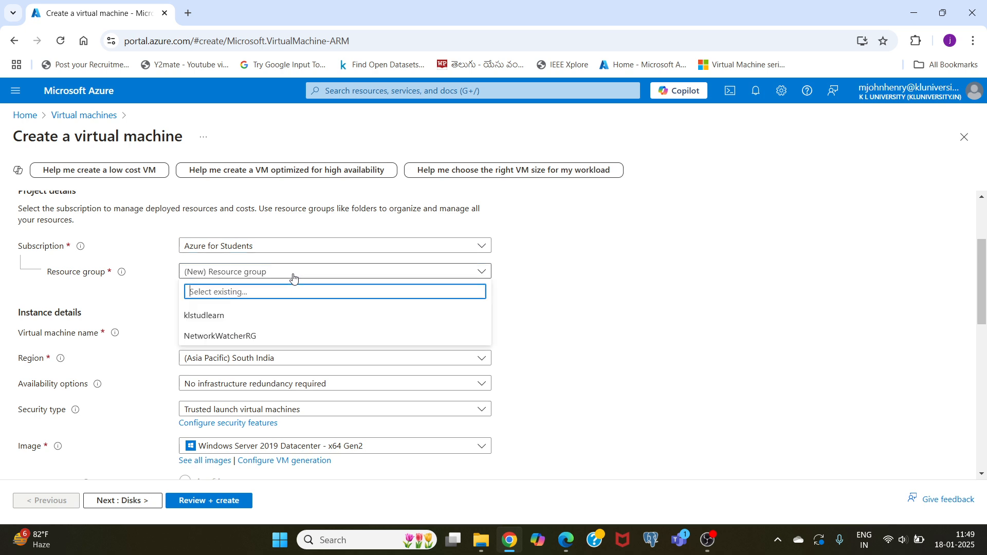
{"action": "left_click", "coordinate": [203, 316]}
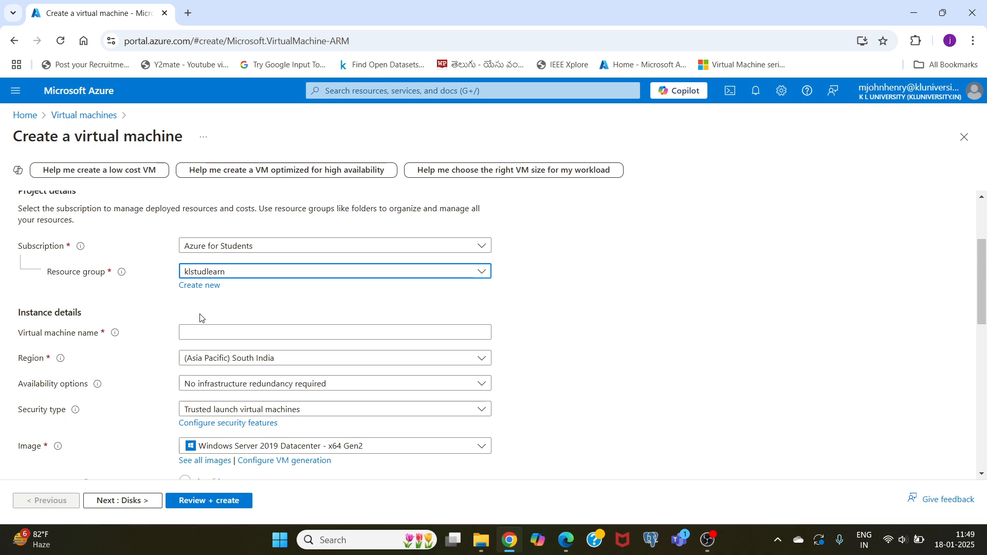
Step: Name the virtual machine kltestvirtualmachine in the instance details
{"action": "scroll", "coordinate": [202, 320], "scroll_direction": "down", "scroll_amount": 1}
{"action": "left_click", "coordinate": [195, 271]}
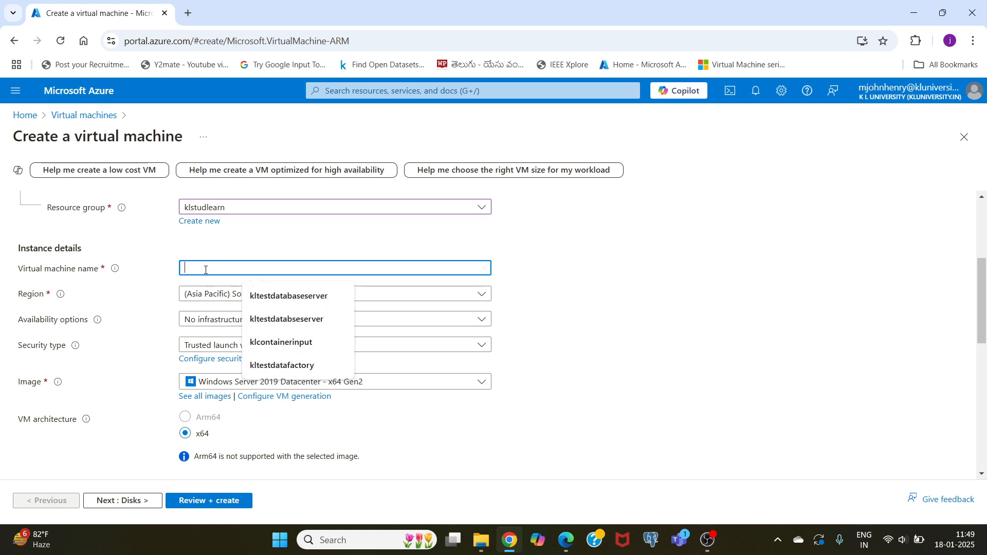
{"action": "type", "text": "kltest"}
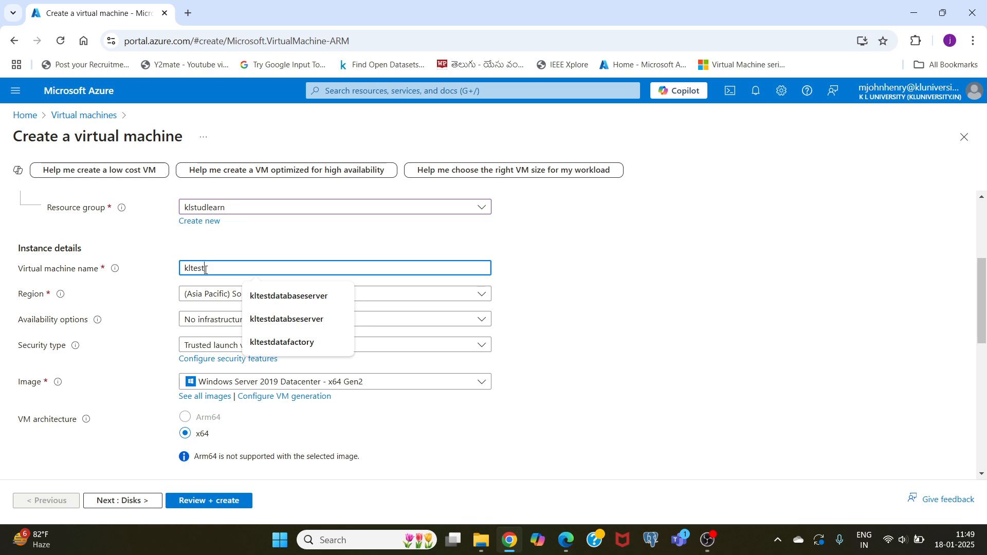
{"action": "type", "text": "virt"}
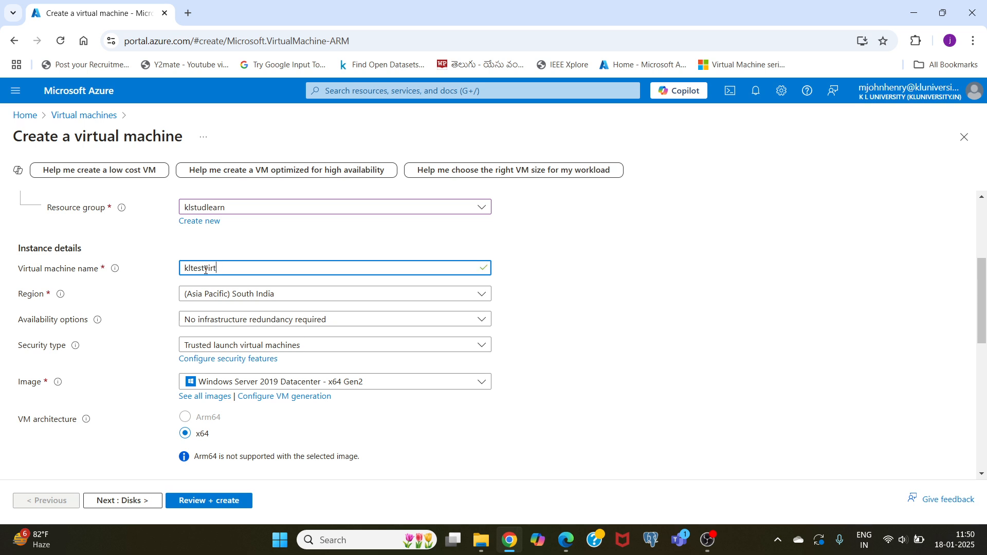
{"action": "type", "text": "aualmacine"}
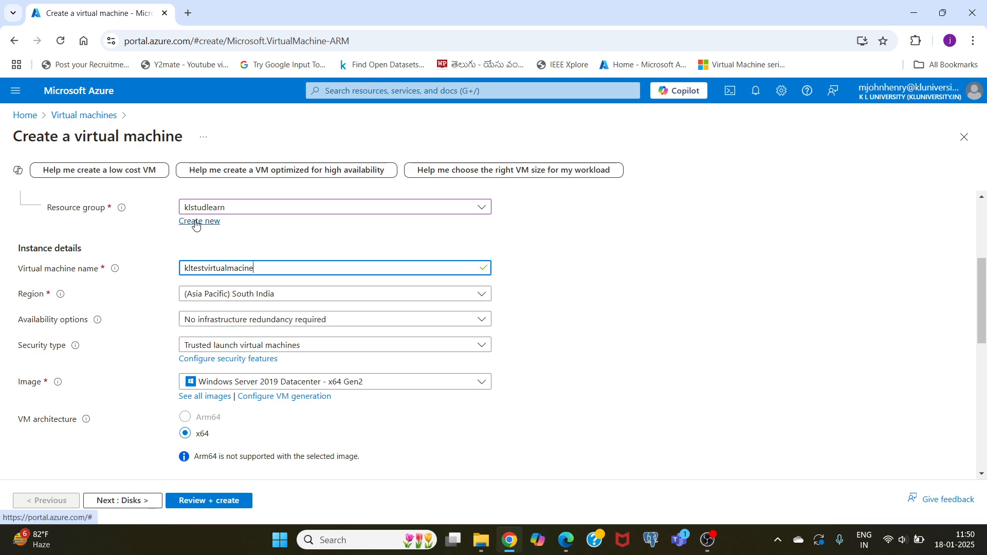
{"action": "left_click", "coordinate": [245, 268]}
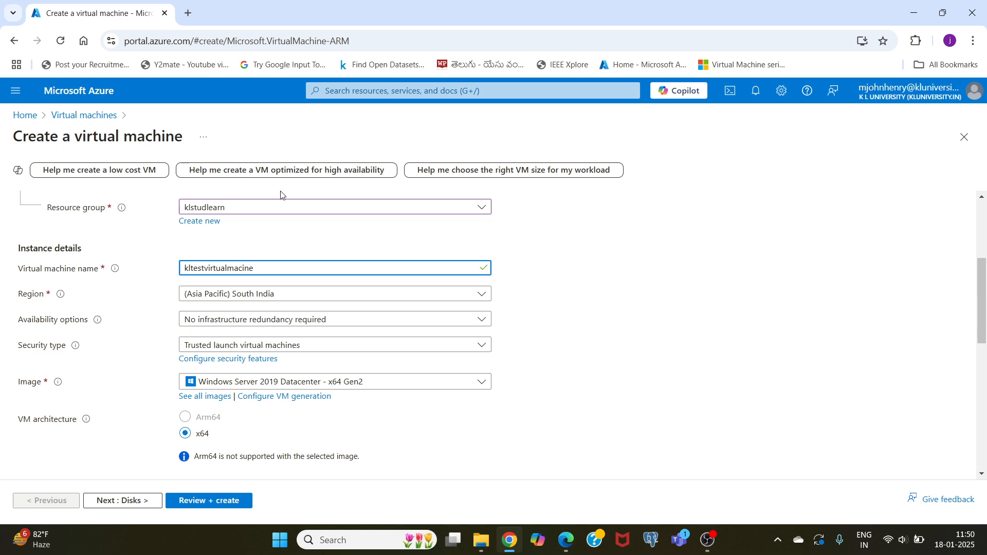
{"action": "type", "text": "h"}
Step: Review the region options, keeping (Asia Pacific) South India, and select the Windows Server 2019 Datacenter - x64 Gen2 image
{"action": "left_click", "coordinate": [278, 302]}
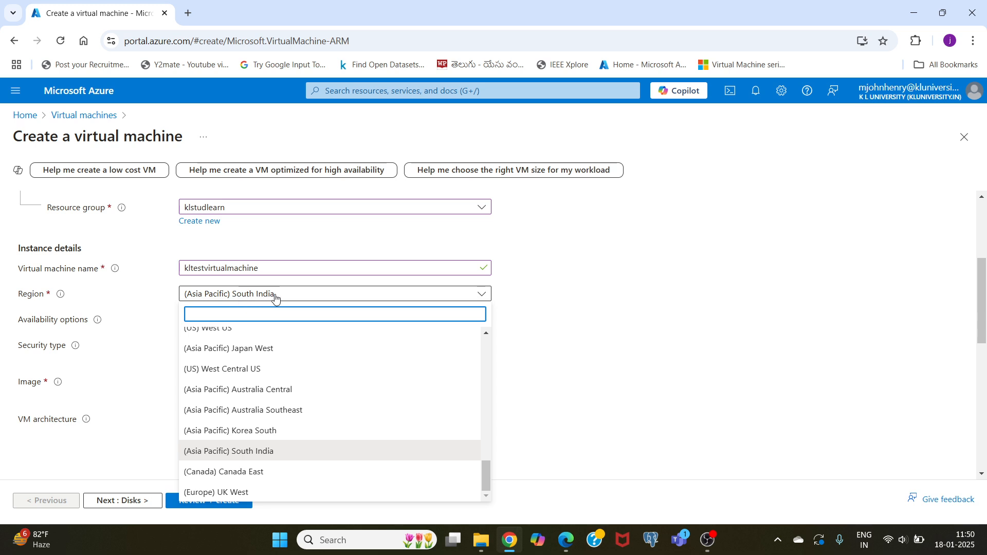
{"action": "left_click", "coordinate": [276, 297]}
{"action": "scroll", "coordinate": [110, 309], "scroll_direction": "down", "scroll_amount": 3}
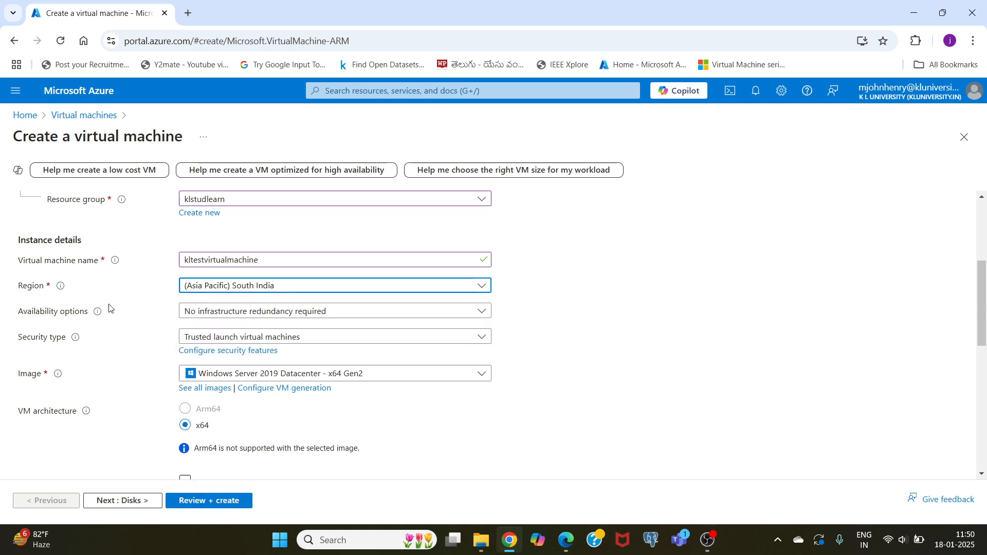
{"action": "scroll", "coordinate": [109, 309], "scroll_direction": "up", "scroll_amount": 1}
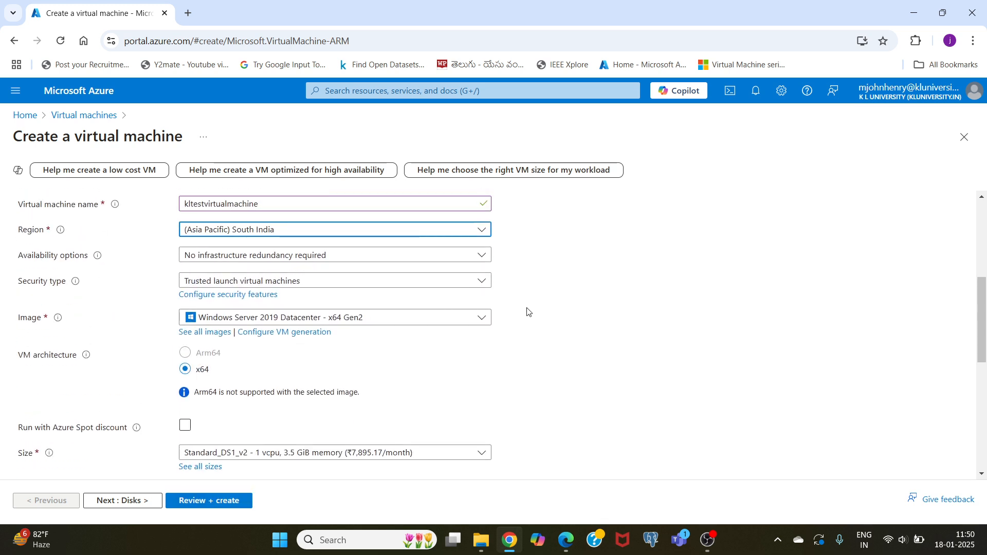
{"action": "scroll", "coordinate": [573, 297], "scroll_direction": "down", "scroll_amount": 1}
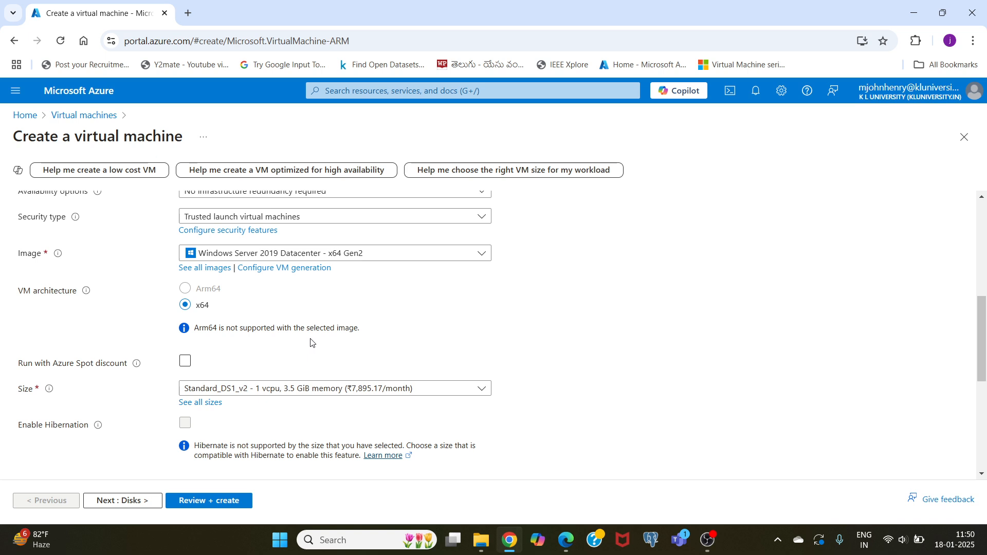
{"action": "left_click", "coordinate": [332, 259]}
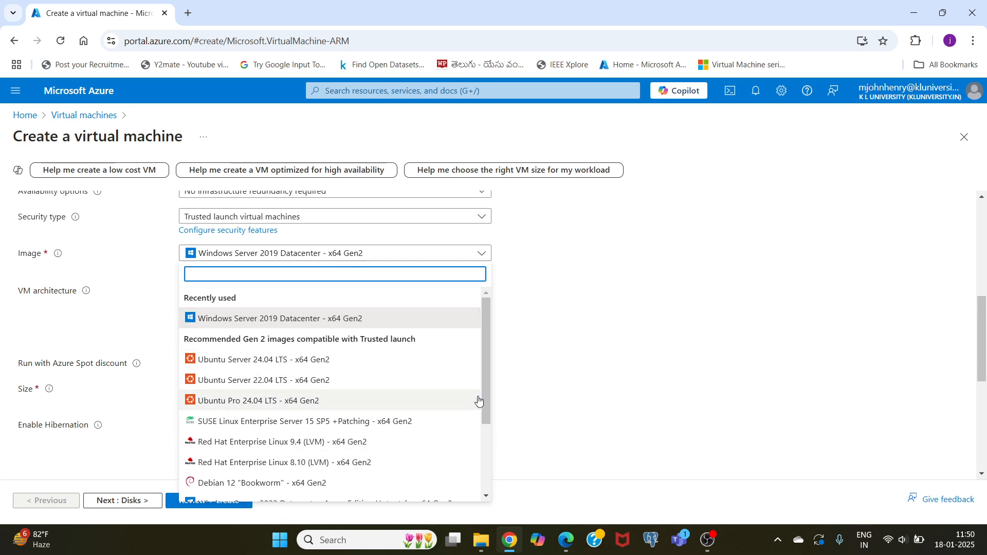
{"action": "left_click", "coordinate": [232, 319]}
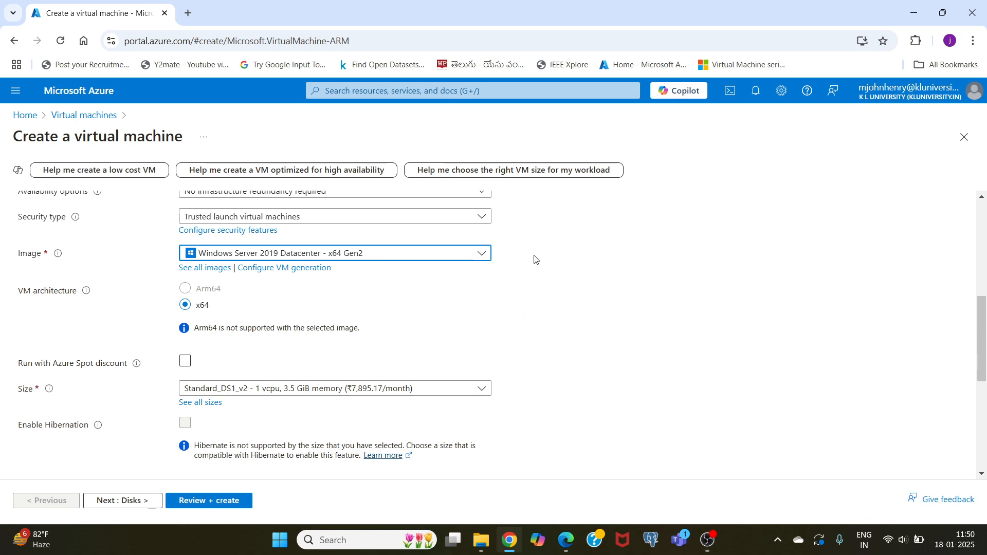
Step: Choose the DS1_v2 size for the virtual machine from the most-used group in the full list of VM sizes
{"action": "scroll", "coordinate": [533, 258], "scroll_direction": "down", "scroll_amount": 1}
{"action": "scroll", "coordinate": [533, 258], "scroll_direction": "down", "scroll_amount": 1}
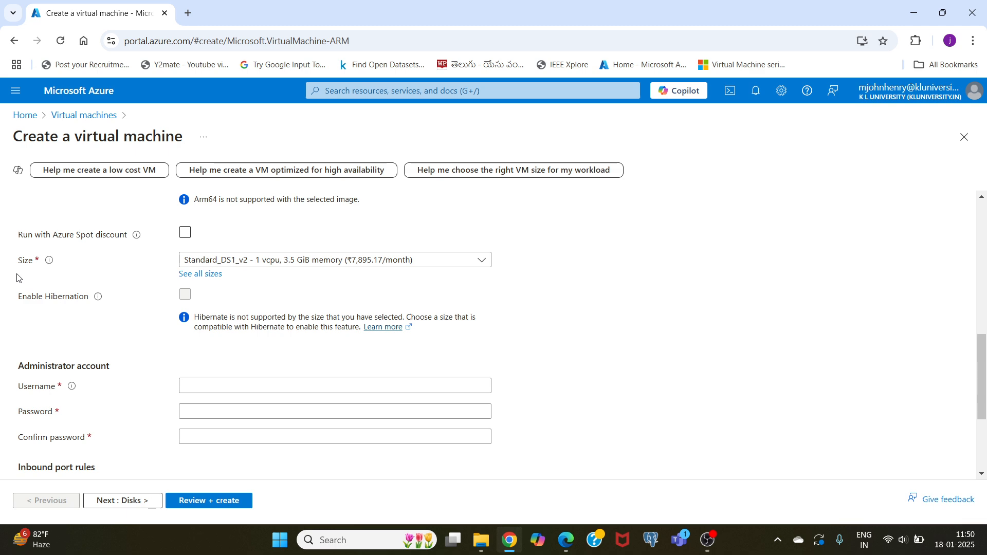
{"action": "left_click", "coordinate": [288, 268]}
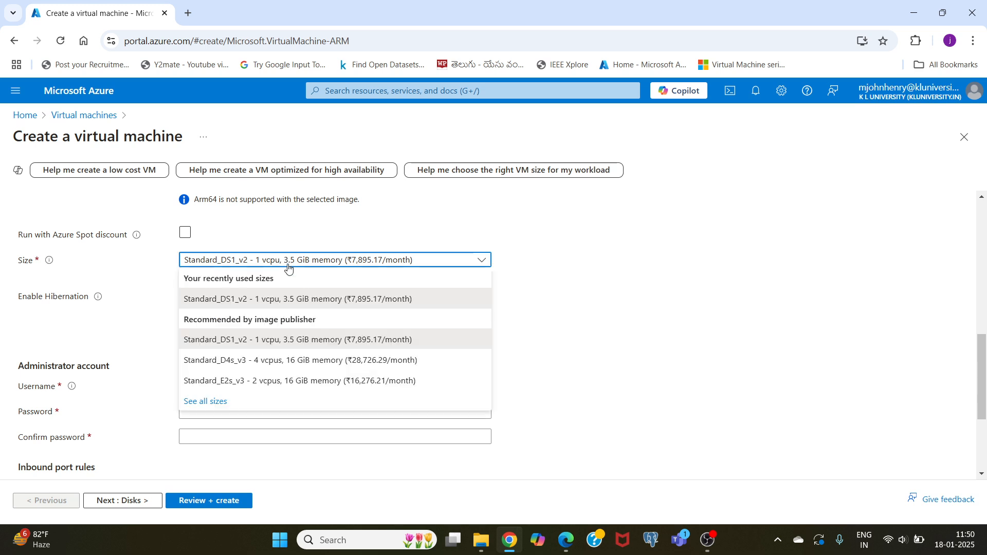
{"action": "left_click", "coordinate": [246, 260]}
{"action": "left_click", "coordinate": [206, 274]}
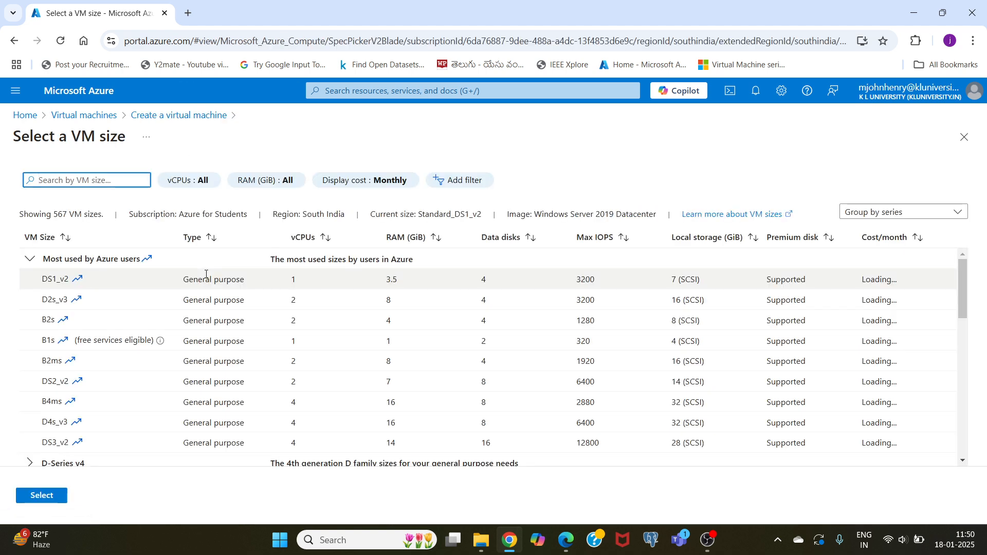
{"action": "left_click", "coordinate": [29, 259]}
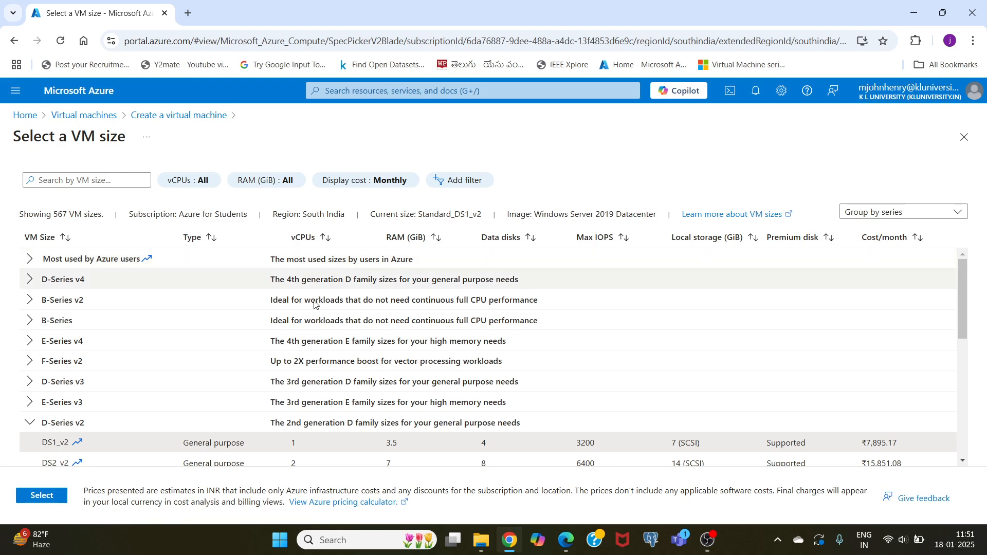
{"action": "left_click", "coordinate": [30, 260]}
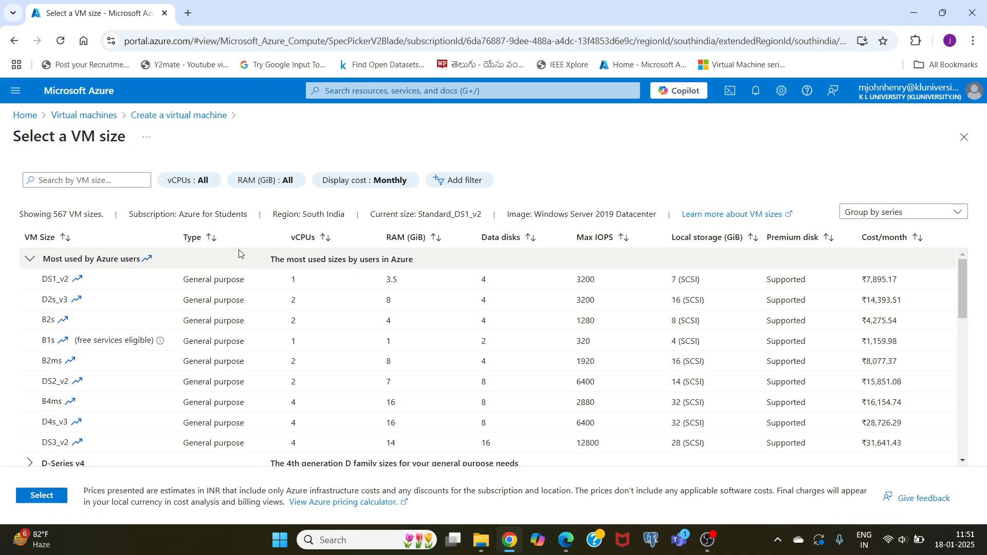
{"action": "left_click", "coordinate": [201, 289]}
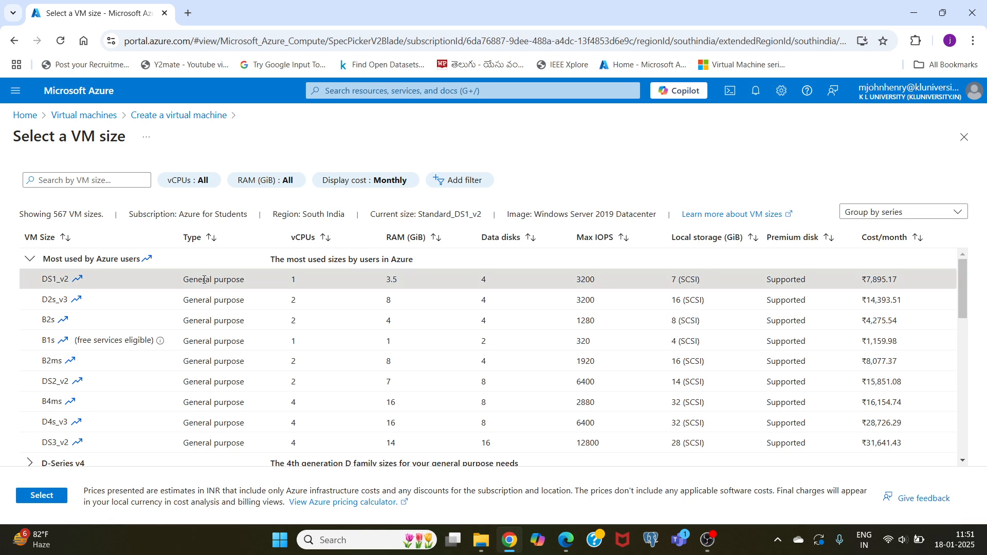
{"action": "left_click", "coordinate": [40, 496]}
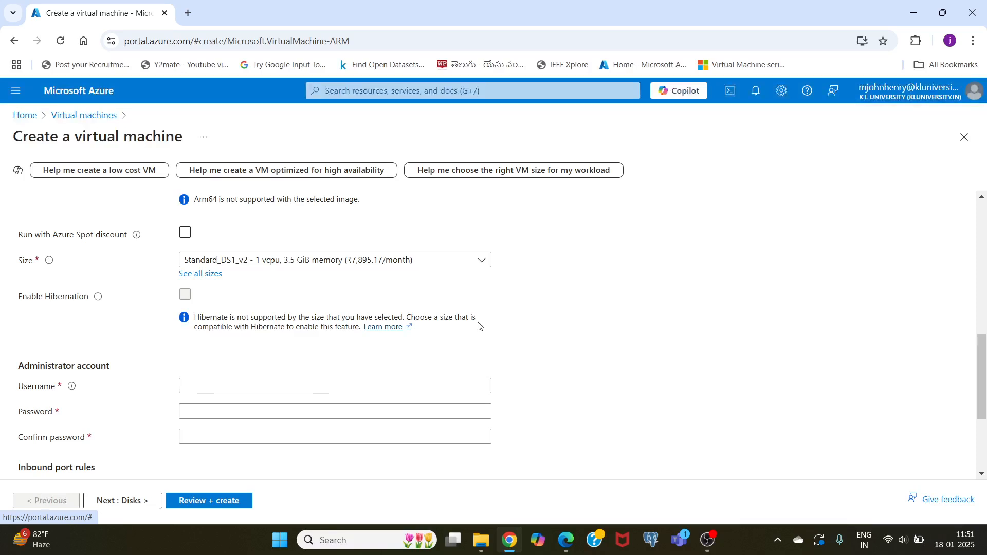
Step: Set the administrator account username of the virtual machine to kluser
{"action": "scroll", "coordinate": [583, 279], "scroll_direction": "down", "scroll_amount": 2}
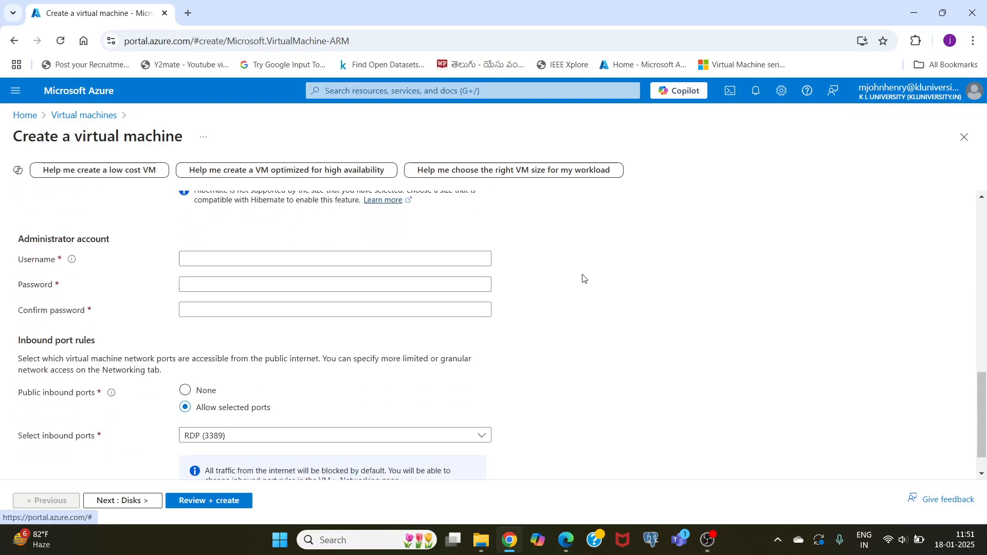
{"action": "left_click", "coordinate": [201, 257]}
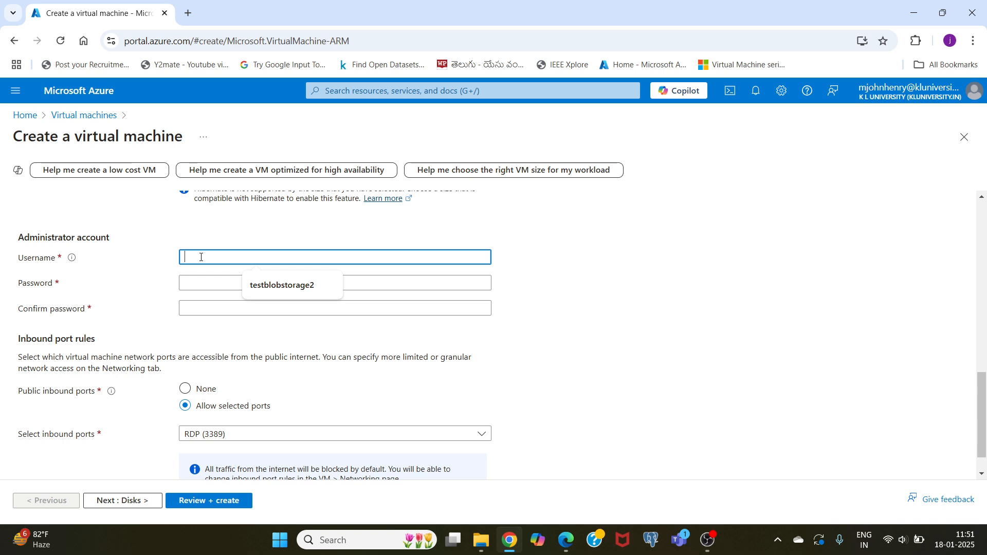
{"action": "type", "text": "klt"}
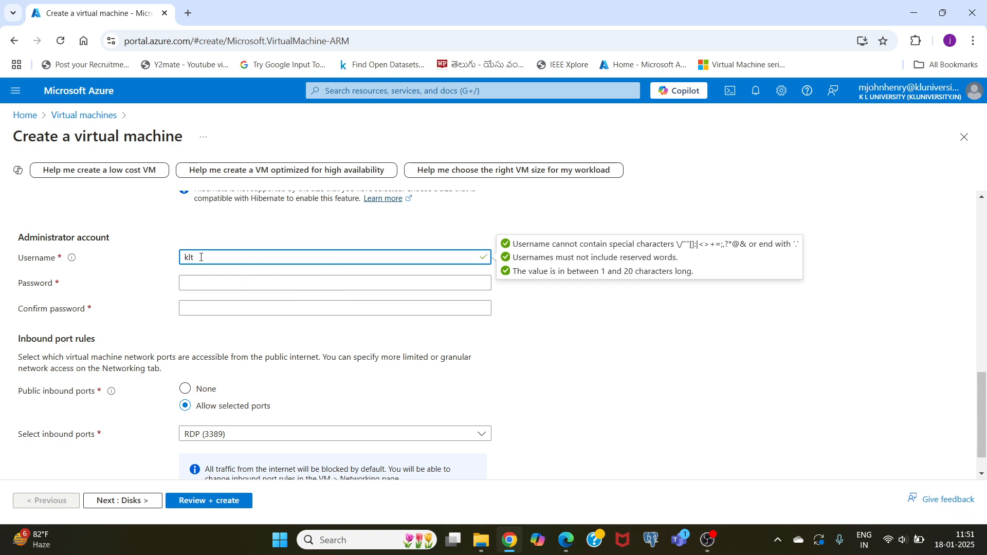
{"action": "type", "text": "user"}
Step: Enter the administrator account password and repeat it in the password confirmation
{"action": "left_click", "coordinate": [205, 282]}
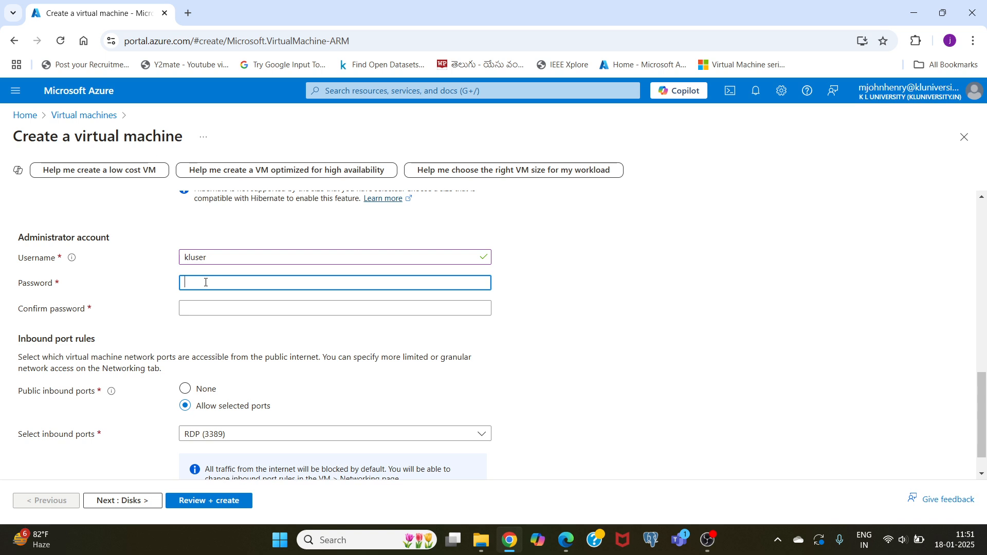
{"action": "type", "text": "Kl•••••••"}
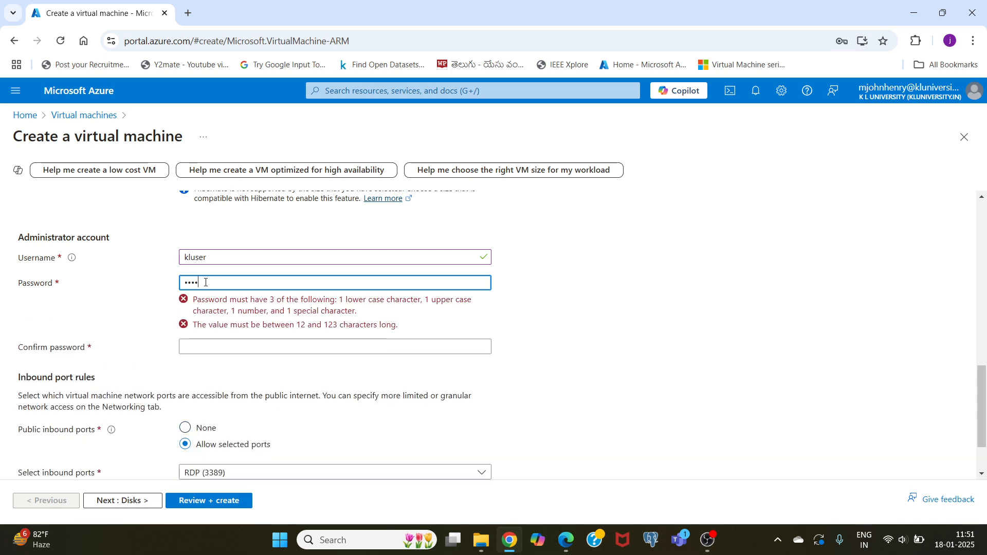
{"action": "type", "text": "•••••"}
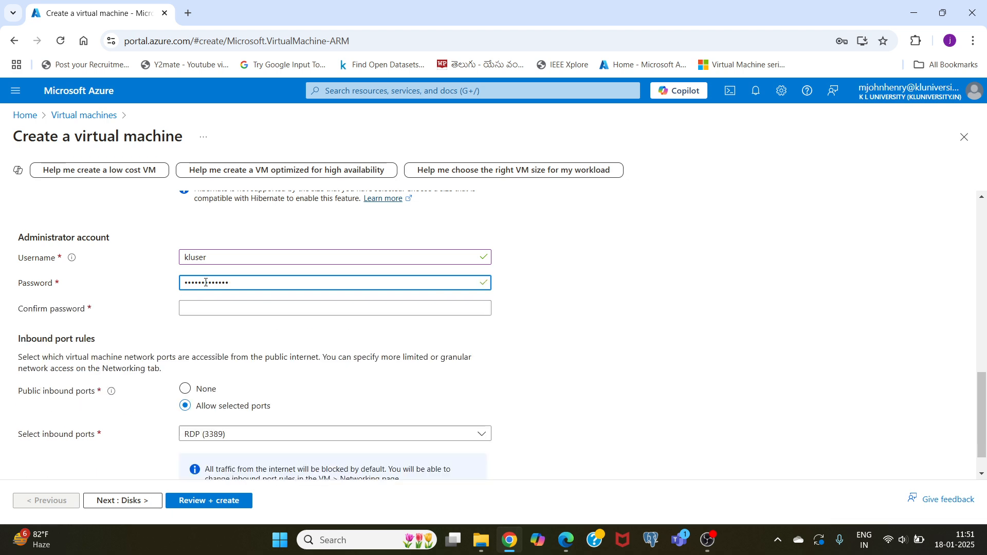
{"action": "left_click", "coordinate": [206, 310]}
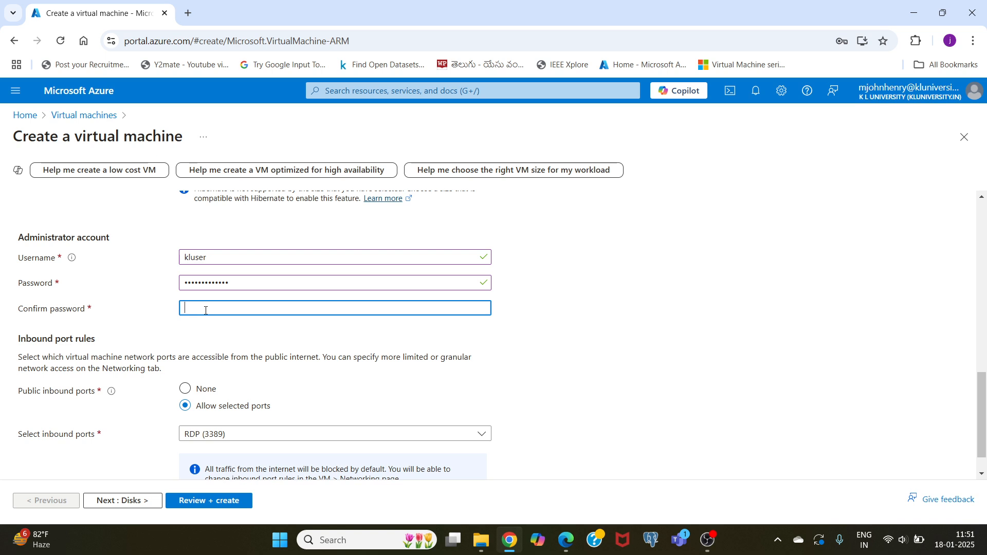
{"action": "type", "text": "•••••••••"}
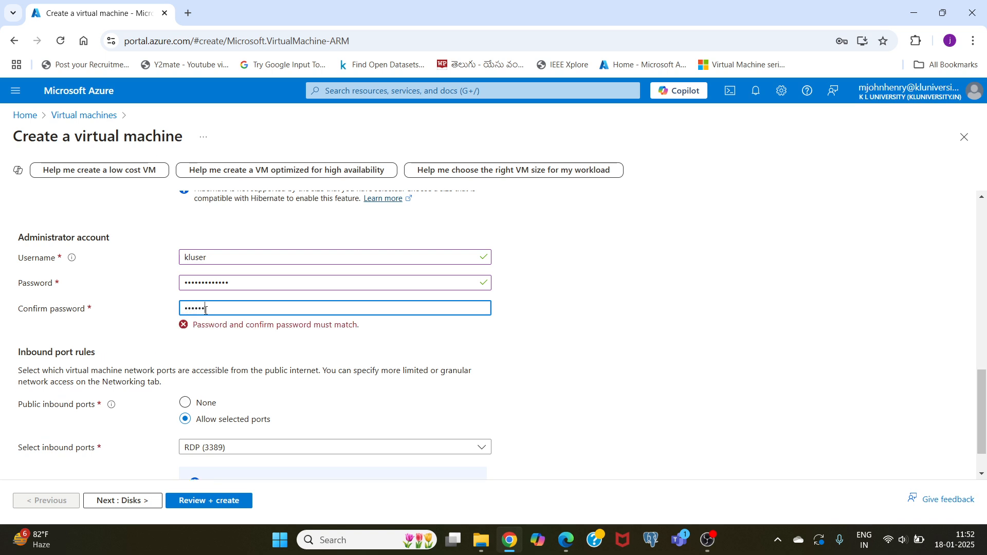
{"action": "type", "text": "••"}
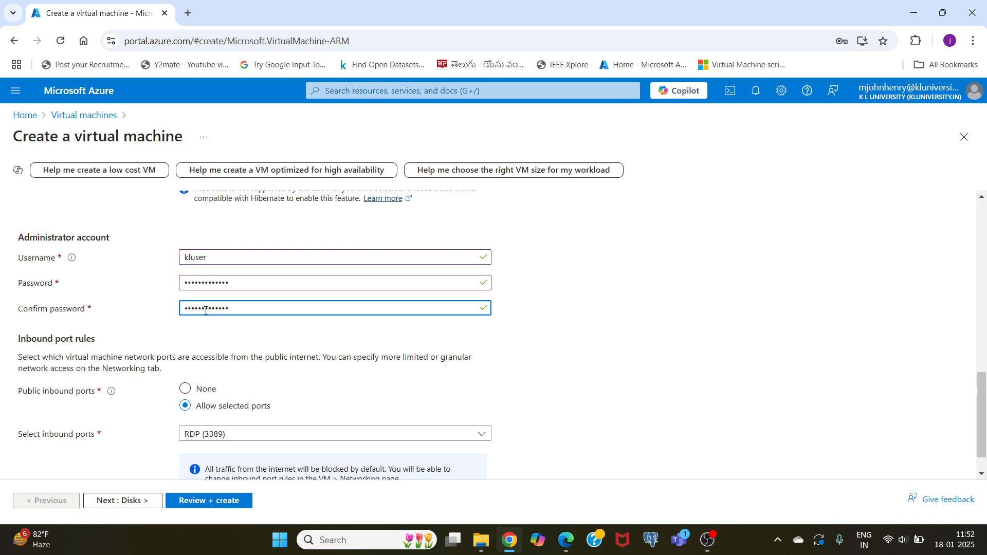
Step: Continue to the disk settings with inbound RDP (3389) allowed and set the OS disk type to Standard SSD (locally-redundant storage)
{"action": "scroll", "coordinate": [125, 339], "scroll_direction": "down", "scroll_amount": 1}
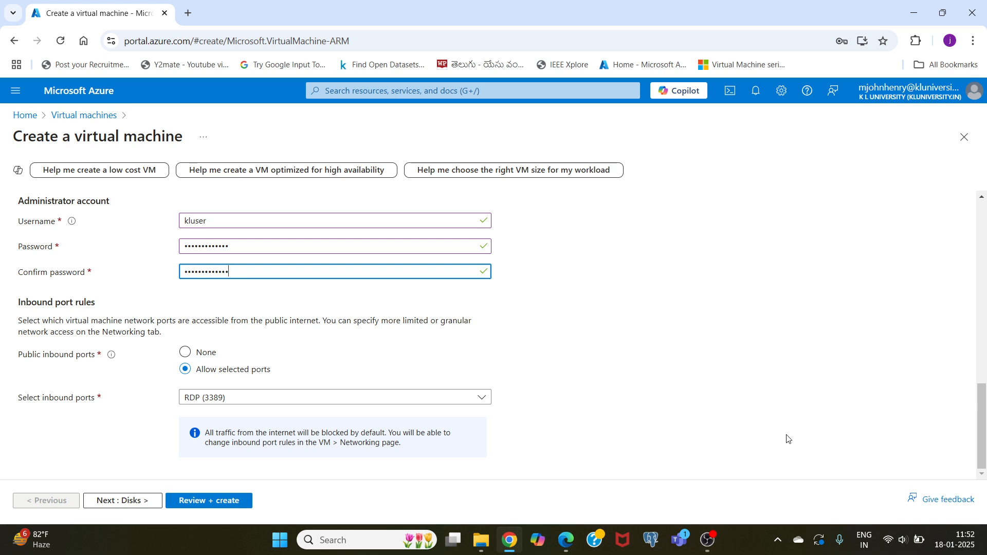
{"action": "left_click", "coordinate": [120, 502]}
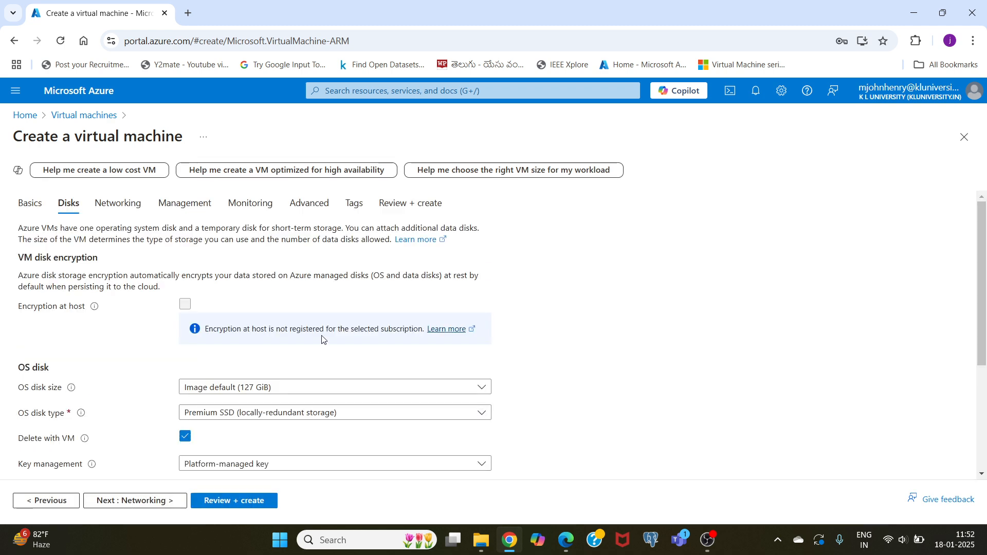
{"action": "scroll", "coordinate": [523, 291], "scroll_direction": "down", "scroll_amount": 1}
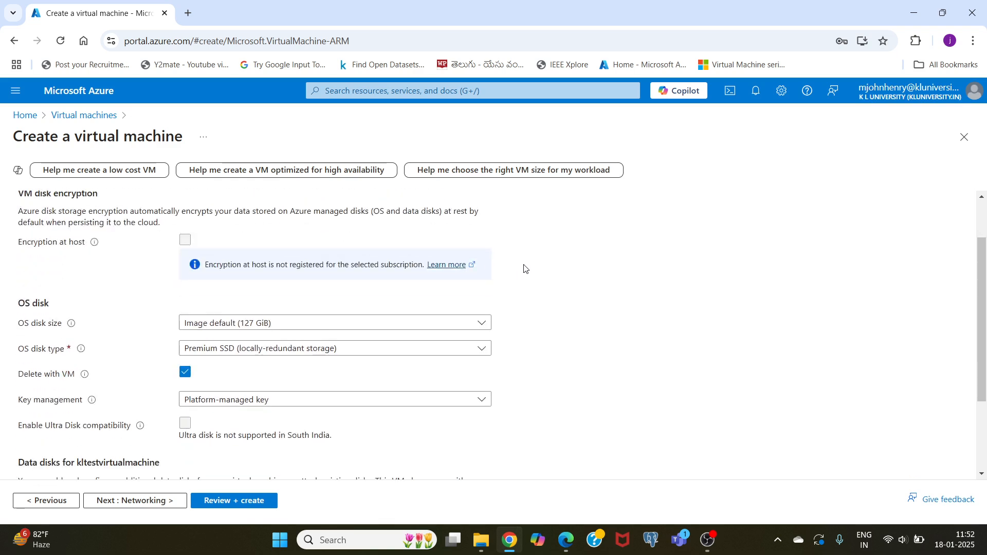
{"action": "left_click", "coordinate": [315, 353]}
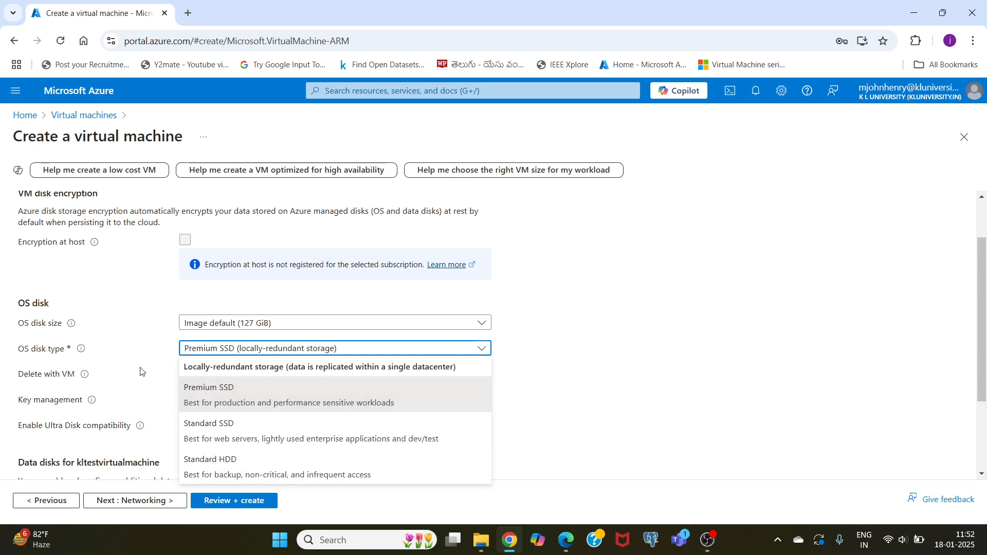
{"action": "left_click", "coordinate": [208, 435]}
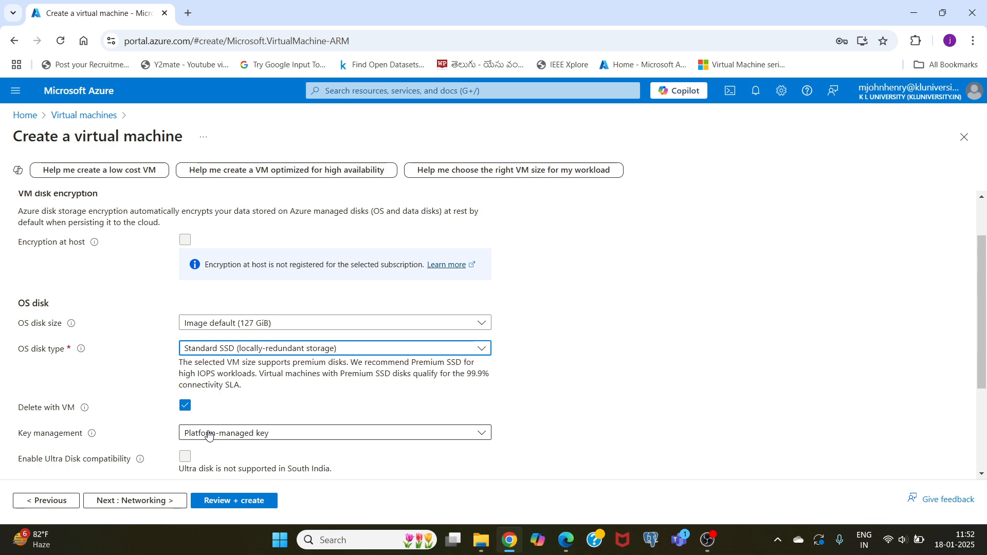
{"action": "scroll", "coordinate": [591, 309], "scroll_direction": "down", "scroll_amount": 1}
{"action": "scroll", "coordinate": [590, 307], "scroll_direction": "down", "scroll_amount": 2}
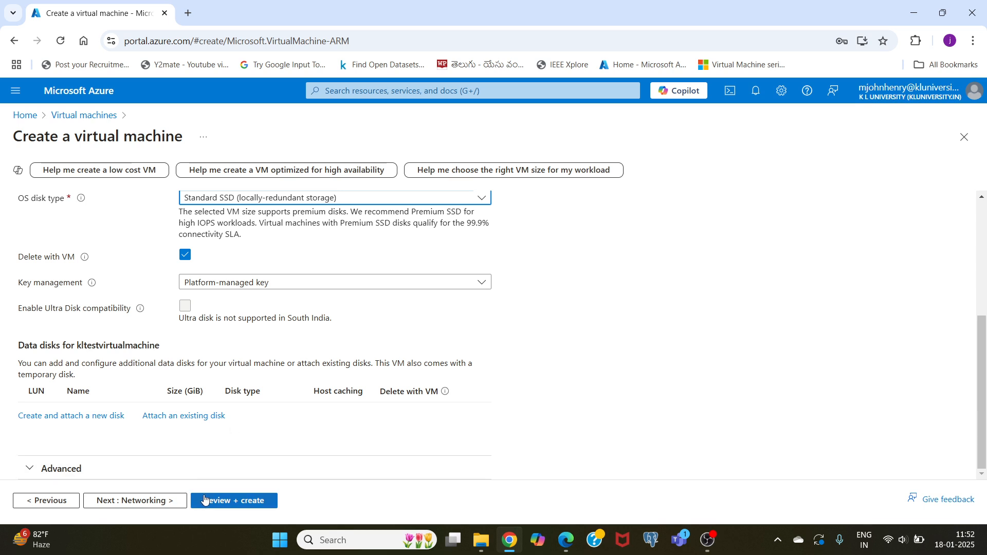
Step: Go through the Networking, Management, Monitoring, Advanced and Tags settings of the virtual machine, keeping their defaults
{"action": "left_click", "coordinate": [131, 504]}
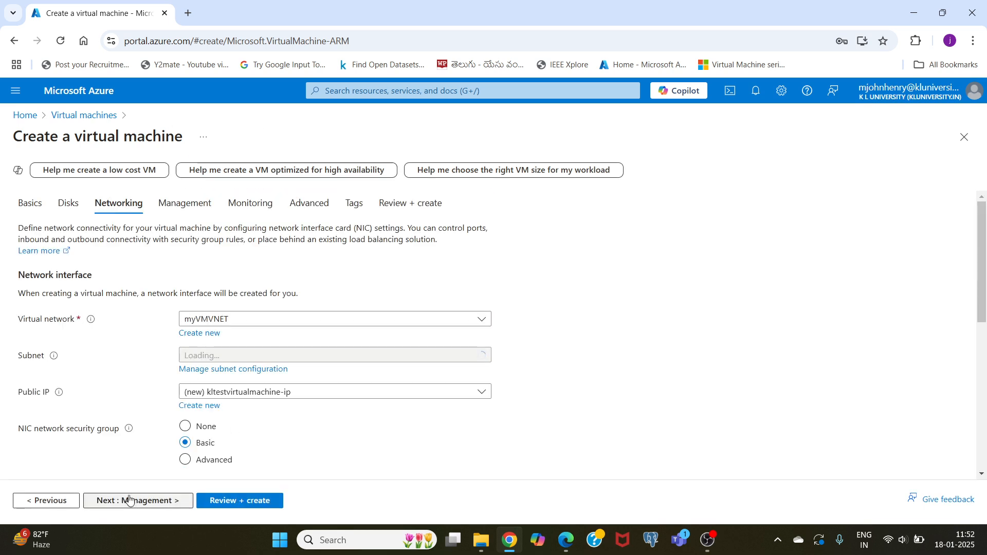
{"action": "scroll", "coordinate": [569, 280], "scroll_direction": "down", "scroll_amount": 1}
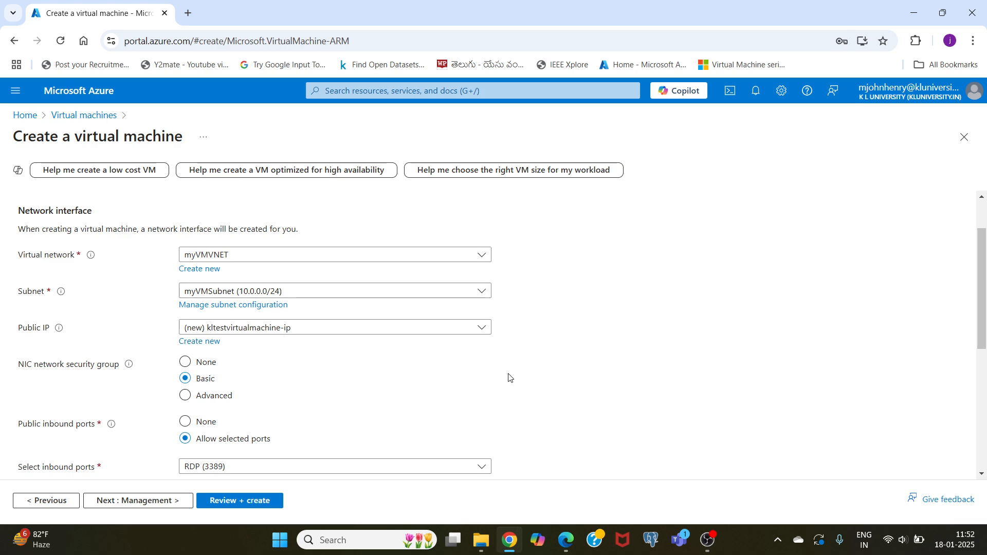
{"action": "scroll", "coordinate": [552, 354], "scroll_direction": "down", "scroll_amount": 2}
{"action": "scroll", "coordinate": [552, 355], "scroll_direction": "down", "scroll_amount": 3}
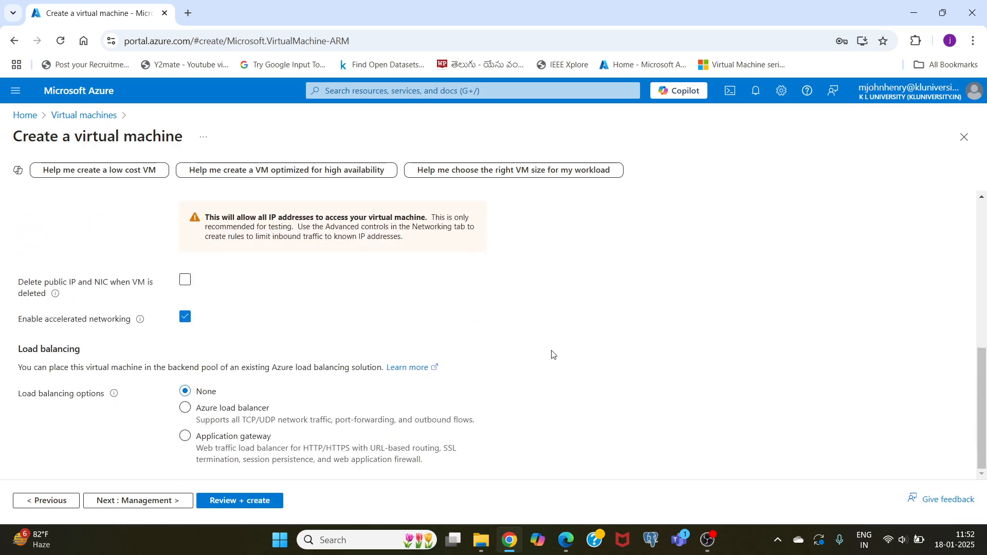
{"action": "scroll", "coordinate": [553, 355], "scroll_direction": "up", "scroll_amount": 5}
{"action": "scroll", "coordinate": [552, 355], "scroll_direction": "down", "scroll_amount": 3}
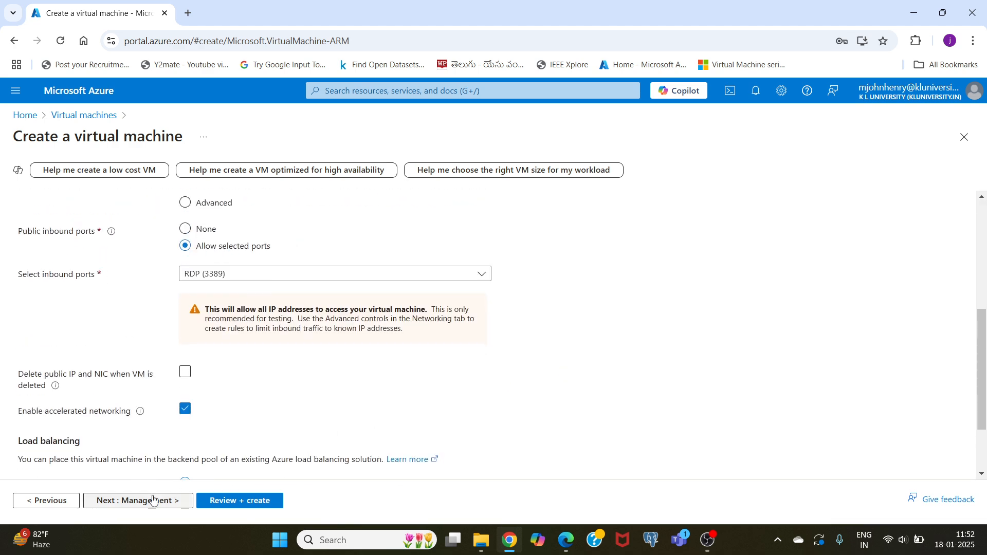
{"action": "left_click", "coordinate": [122, 501]}
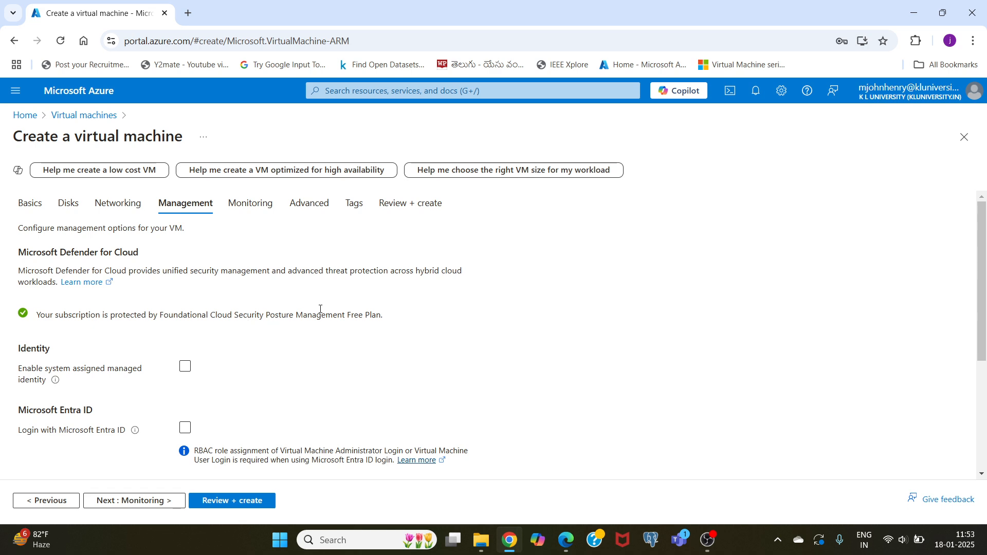
{"action": "scroll", "coordinate": [440, 340], "scroll_direction": "down", "scroll_amount": 4}
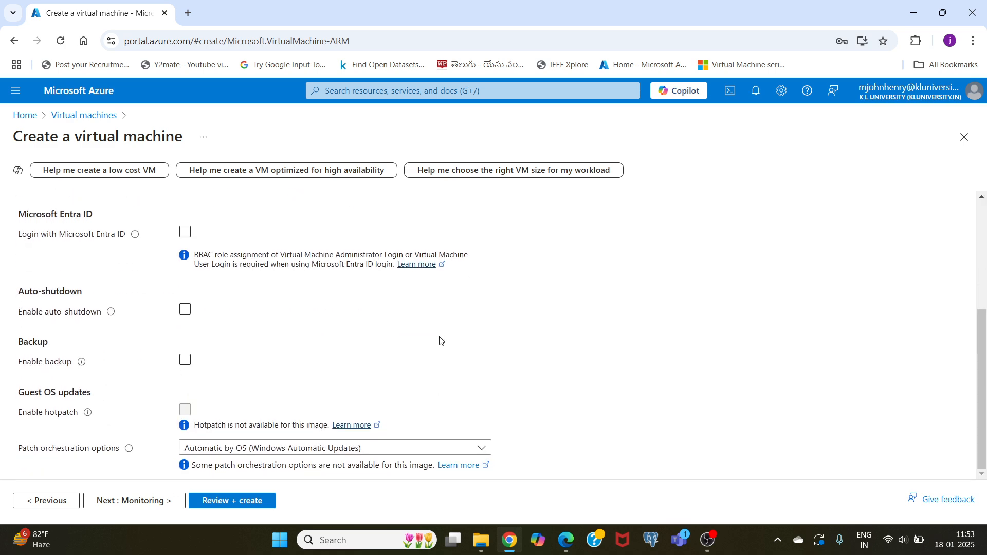
{"action": "left_click", "coordinate": [139, 503]}
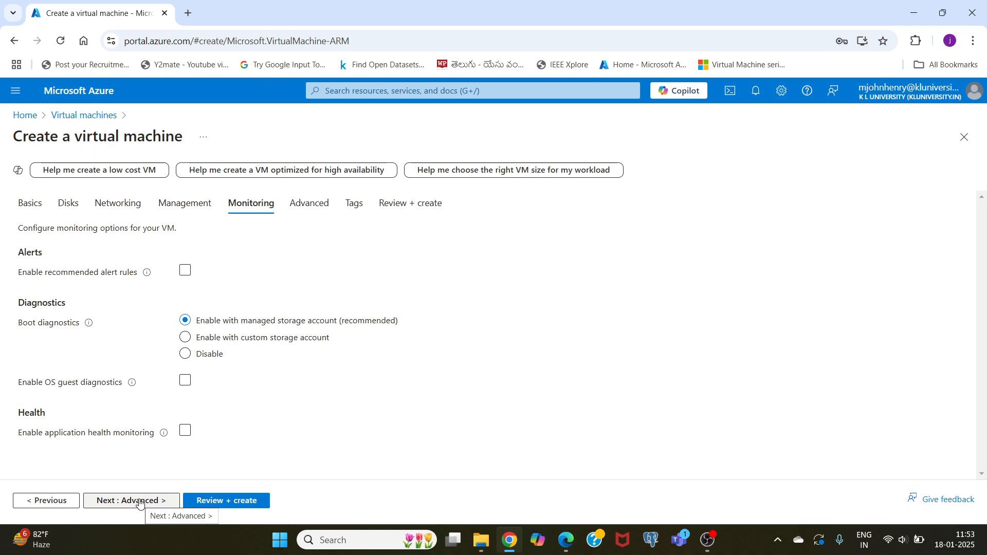
{"action": "left_click", "coordinate": [139, 502]}
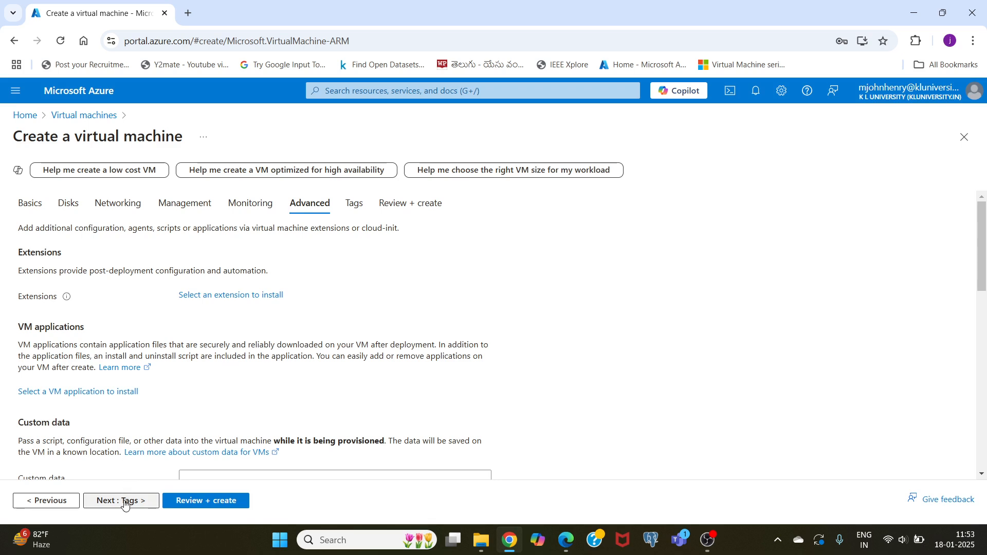
{"action": "left_click", "coordinate": [124, 503]}
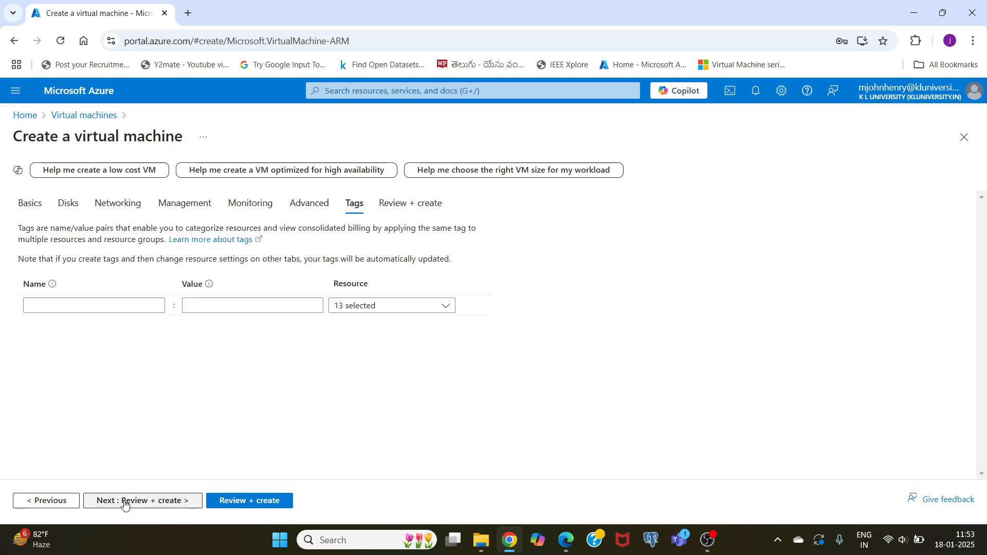
Step: Validate the configuration, review its price, terms and basics summary, and create the virtual machine
{"action": "left_click", "coordinate": [236, 502]}
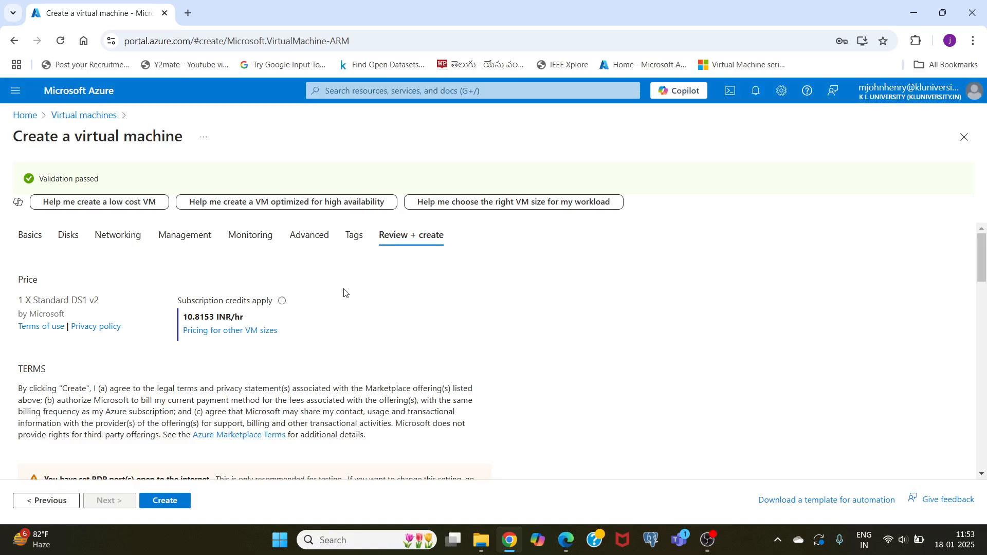
{"action": "scroll", "coordinate": [328, 291], "scroll_direction": "down", "scroll_amount": 1}
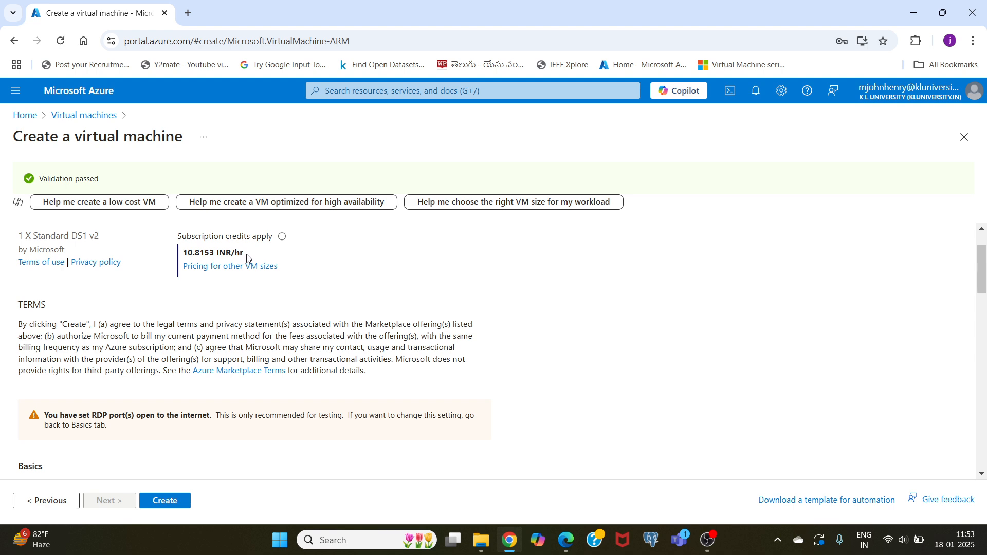
{"action": "scroll", "coordinate": [329, 303], "scroll_direction": "up", "scroll_amount": 1}
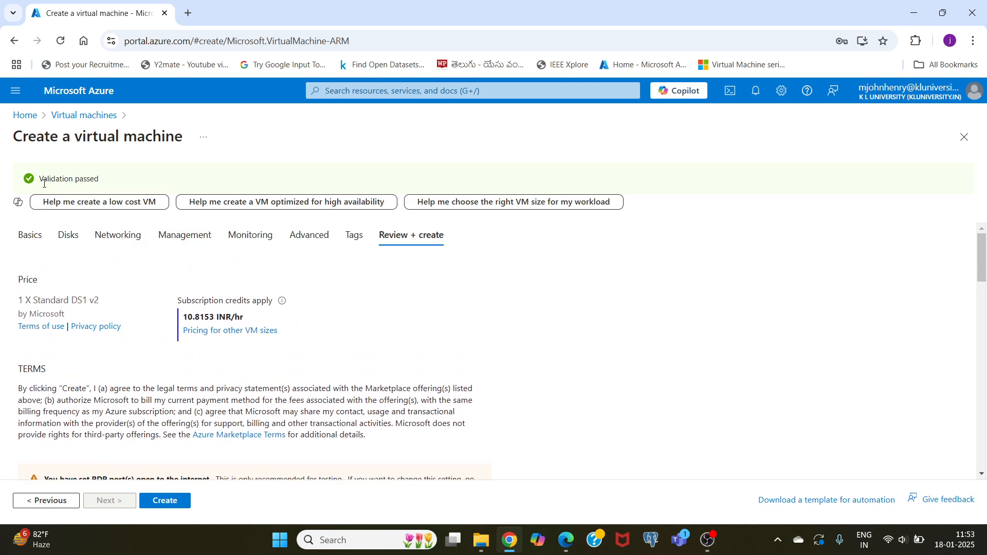
{"action": "scroll", "coordinate": [166, 480], "scroll_direction": "down", "scroll_amount": 2}
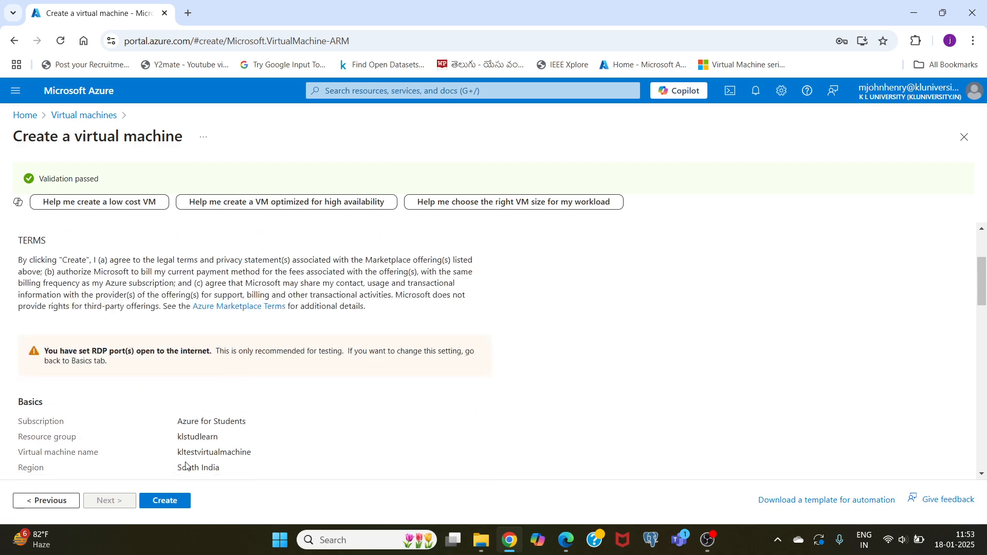
{"action": "left_click", "coordinate": [167, 506]}
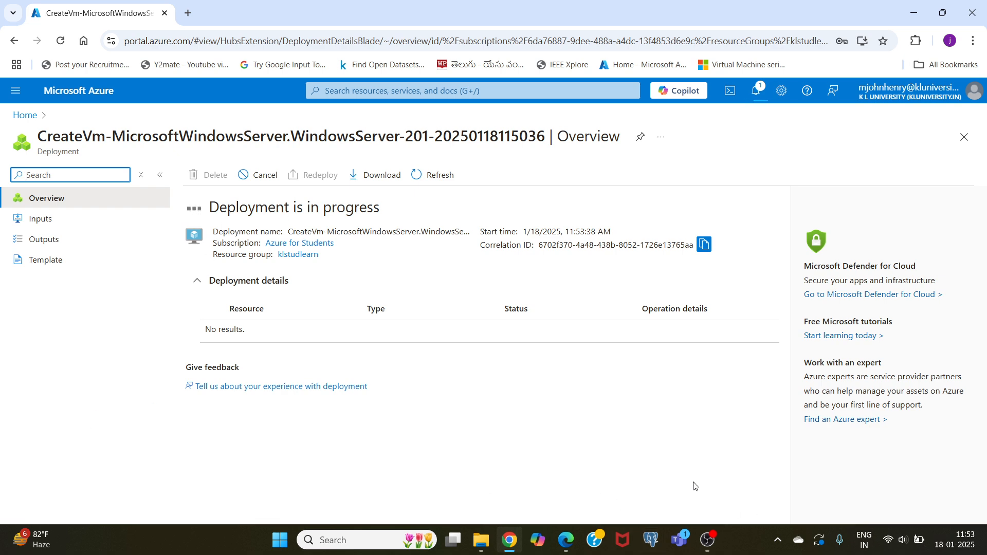
{"action": "left_click", "coordinate": [708, 540]}
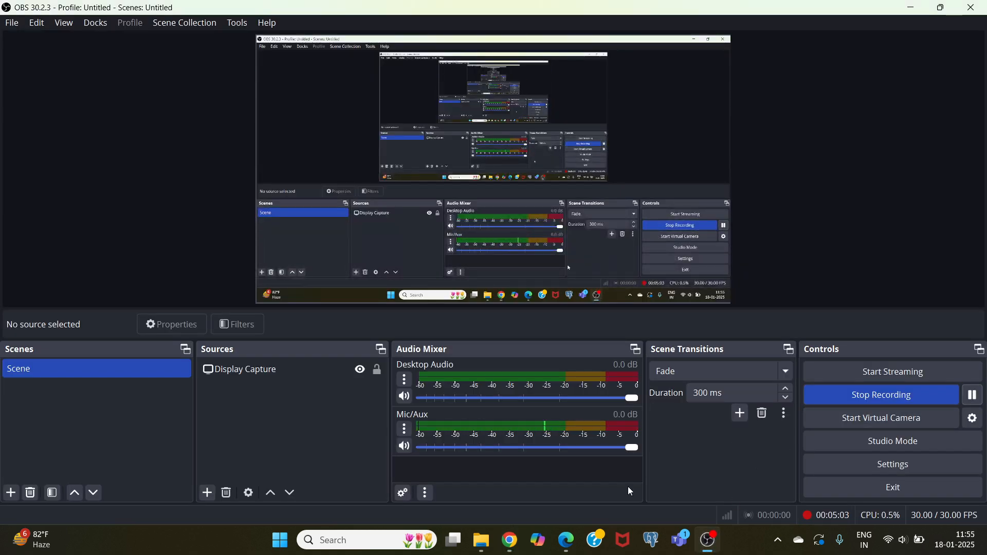
{"action": "left_click", "coordinate": [512, 541]}
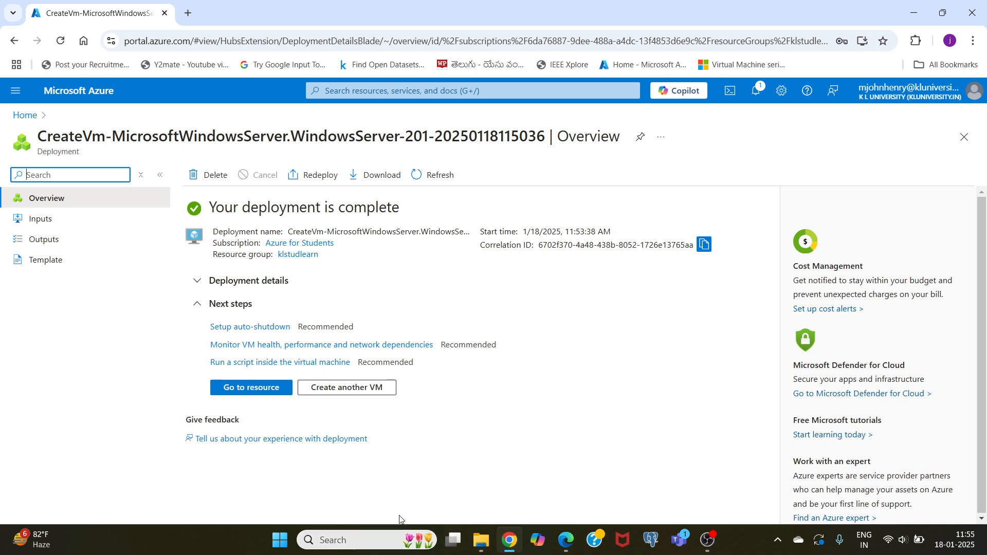
Step: Open kltestvirtualmachine from the recent resources on the portal home page and examine its essentials and properties
{"action": "left_click", "coordinate": [70, 100]}
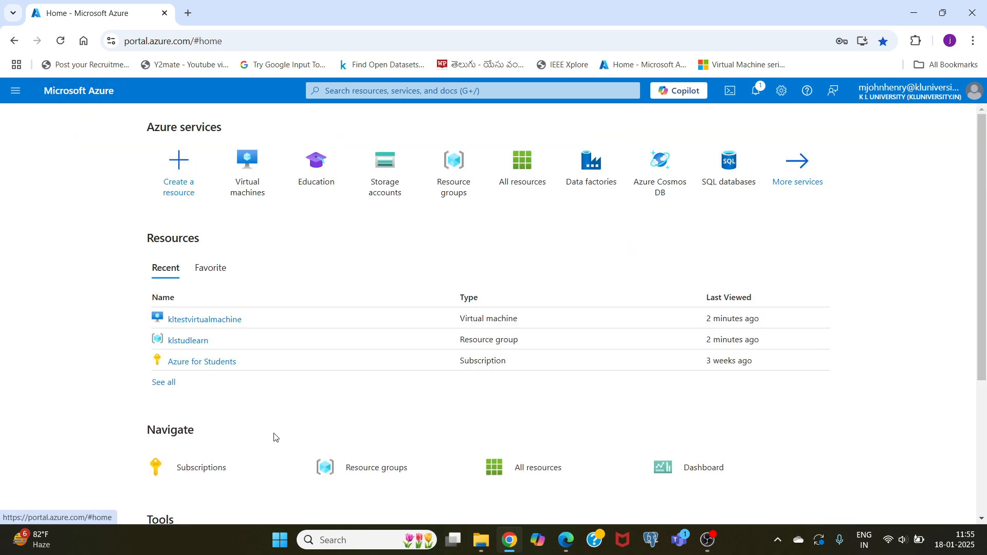
{"action": "left_click", "coordinate": [193, 325]}
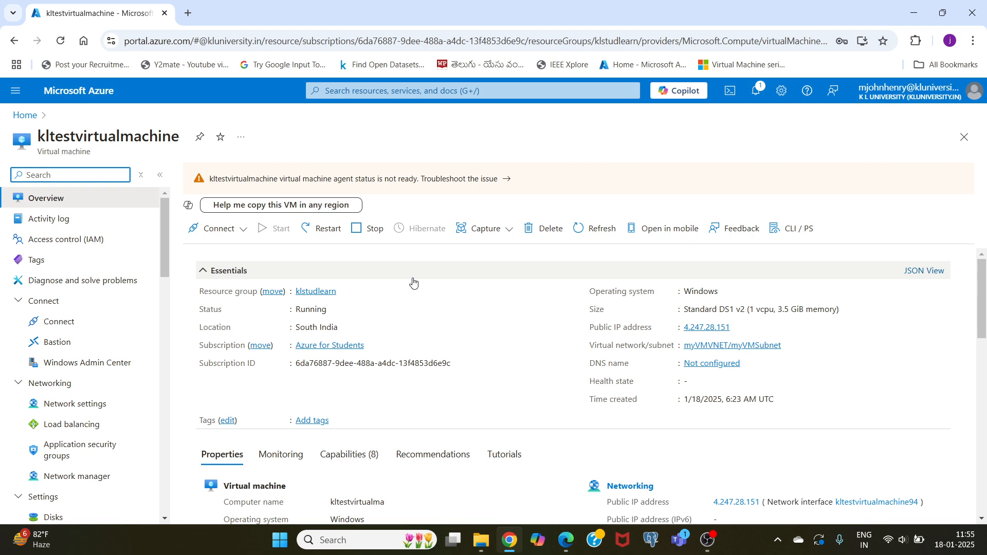
{"action": "scroll", "coordinate": [432, 324], "scroll_direction": "down", "scroll_amount": 3}
{"action": "scroll", "coordinate": [433, 321], "scroll_direction": "up", "scroll_amount": 3}
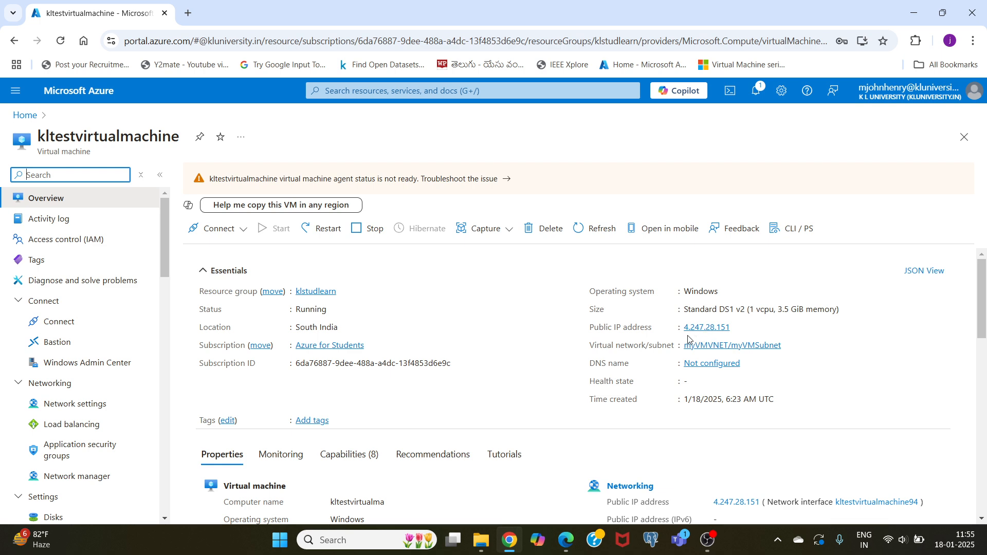
{"action": "scroll", "coordinate": [502, 346], "scroll_direction": "down", "scroll_amount": 2}
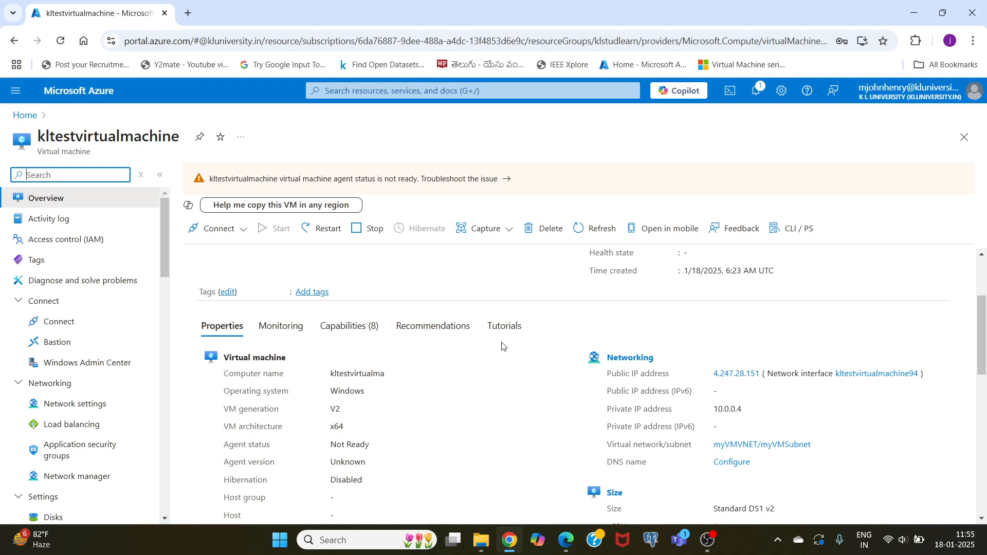
Step: Examine the virtual machine's networking, size, source image, disk, availability, security, auto-shutdown and extension properties
{"action": "scroll", "coordinate": [503, 346], "scroll_direction": "down", "scroll_amount": 1}
{"action": "scroll", "coordinate": [503, 346], "scroll_direction": "down", "scroll_amount": 2}
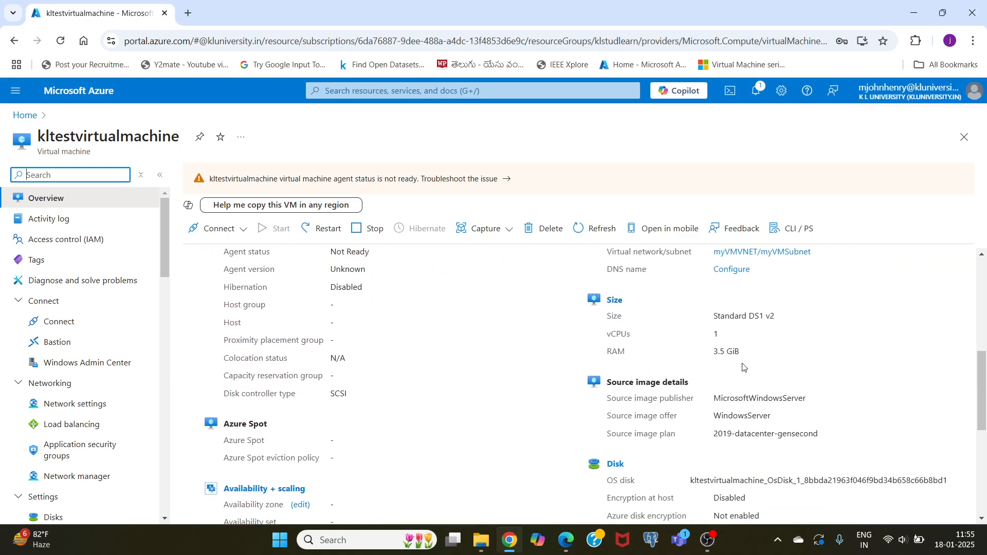
{"action": "scroll", "coordinate": [479, 375], "scroll_direction": "down", "scroll_amount": 2}
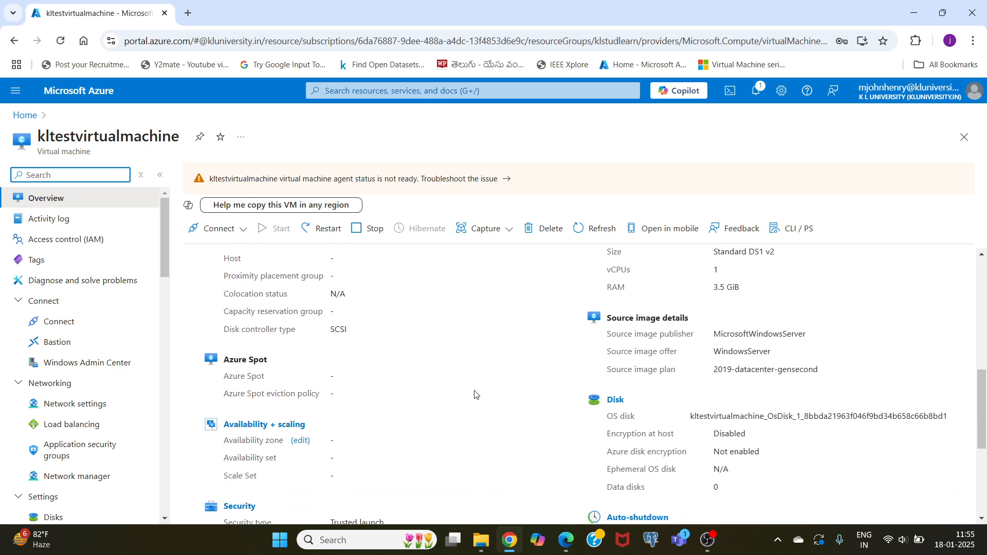
{"action": "scroll", "coordinate": [475, 394], "scroll_direction": "down", "scroll_amount": 1}
{"action": "scroll", "coordinate": [475, 395], "scroll_direction": "down", "scroll_amount": 2}
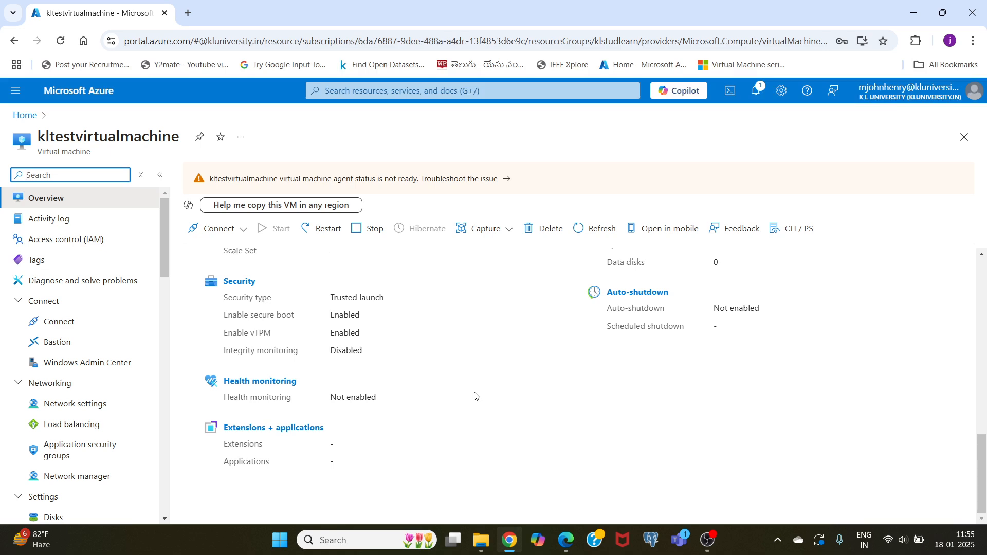
{"action": "scroll", "coordinate": [475, 395], "scroll_direction": "up", "scroll_amount": 6}
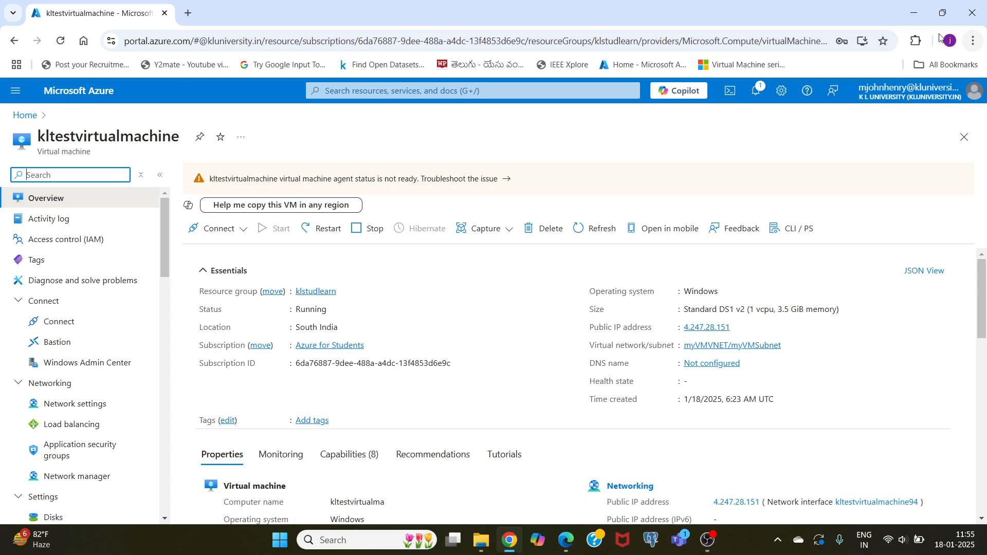
Step: Open the connection options of kltestvirtualmachine and download its RDP file for Native RDP over the public IP address
{"action": "left_click", "coordinate": [221, 234]}
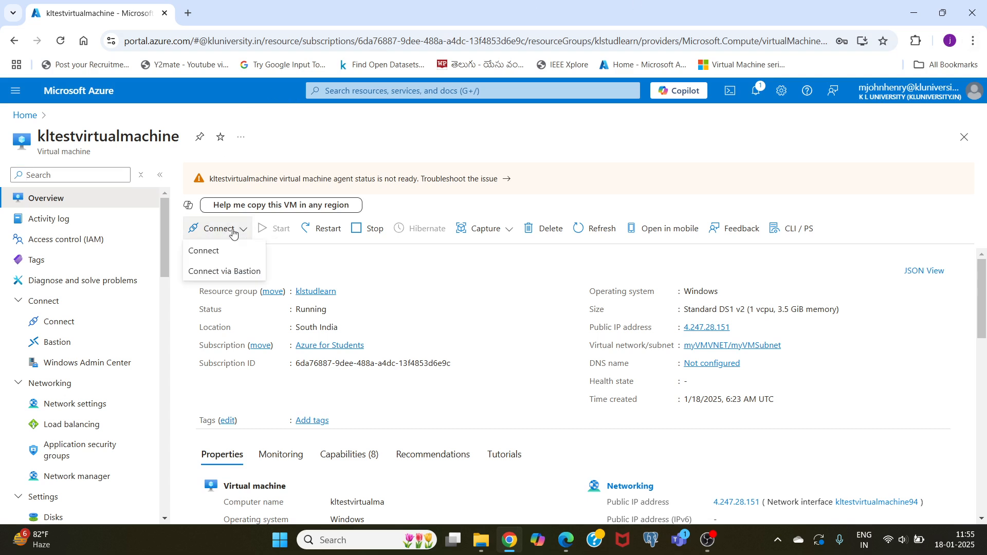
{"action": "left_click", "coordinate": [203, 251]}
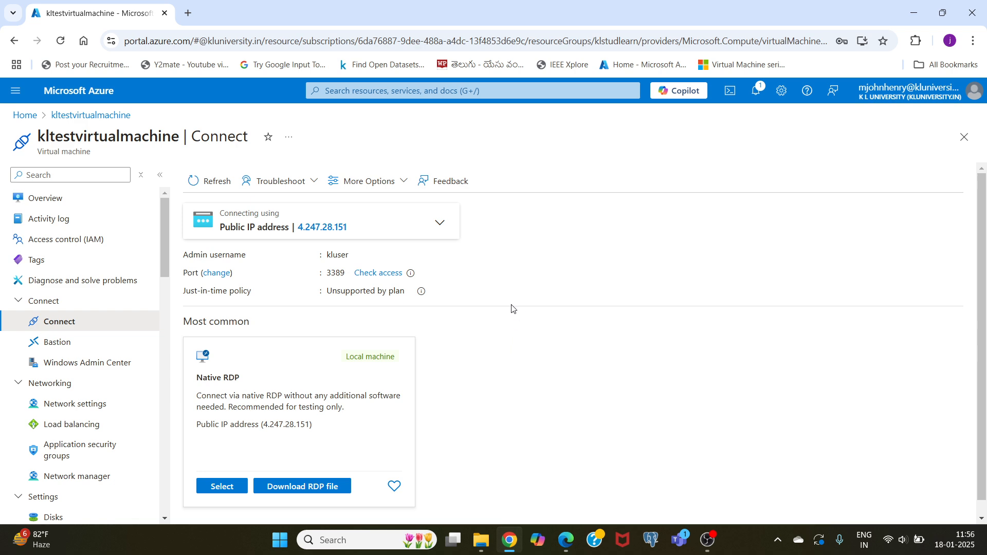
{"action": "scroll", "coordinate": [512, 308], "scroll_direction": "down", "scroll_amount": 1}
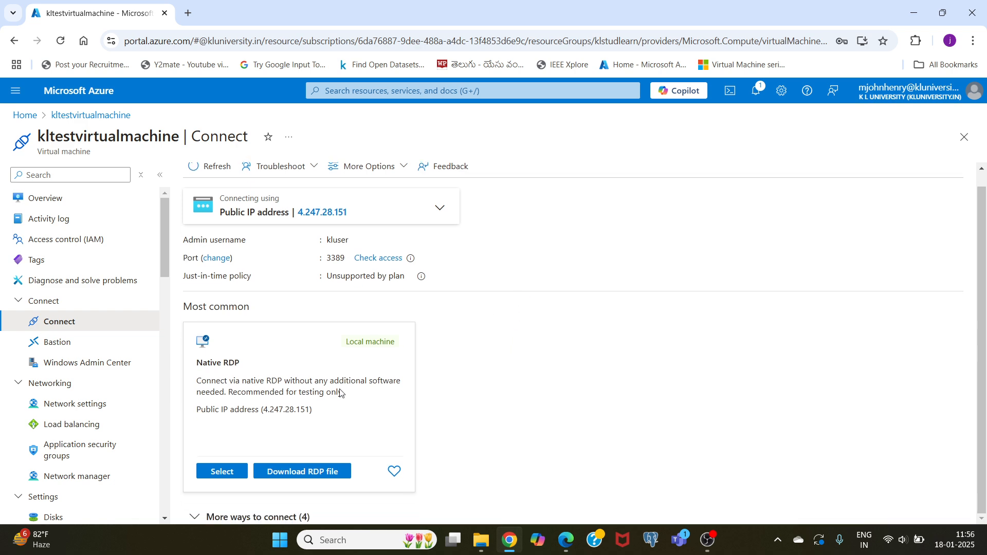
{"action": "left_click", "coordinate": [291, 473]}
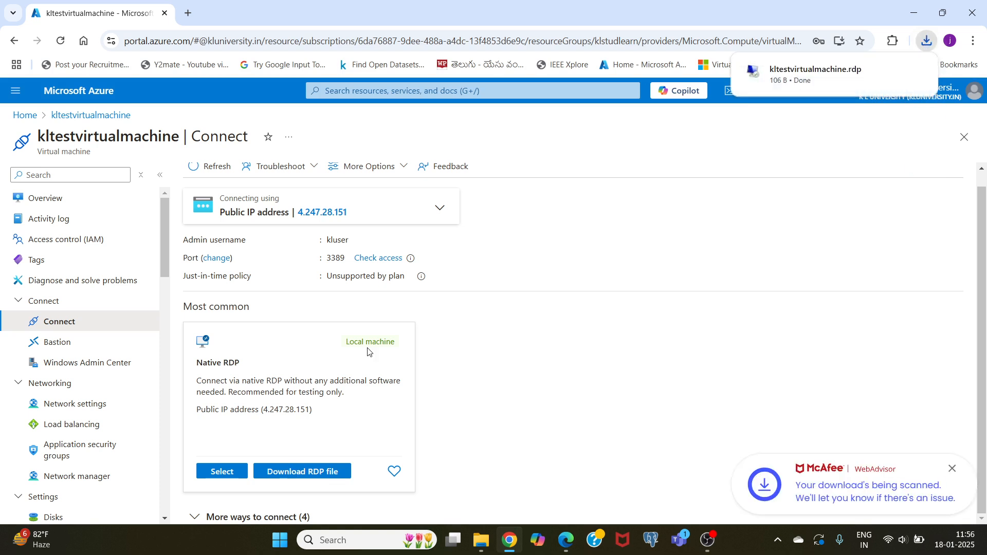
Step: Open the downloaded kltestvirtualmachine.rdp and connect with the admin account's password, accepting the unknown publisher and the untrusted certificate
{"action": "mouse_move", "coordinate": [817, 83]}
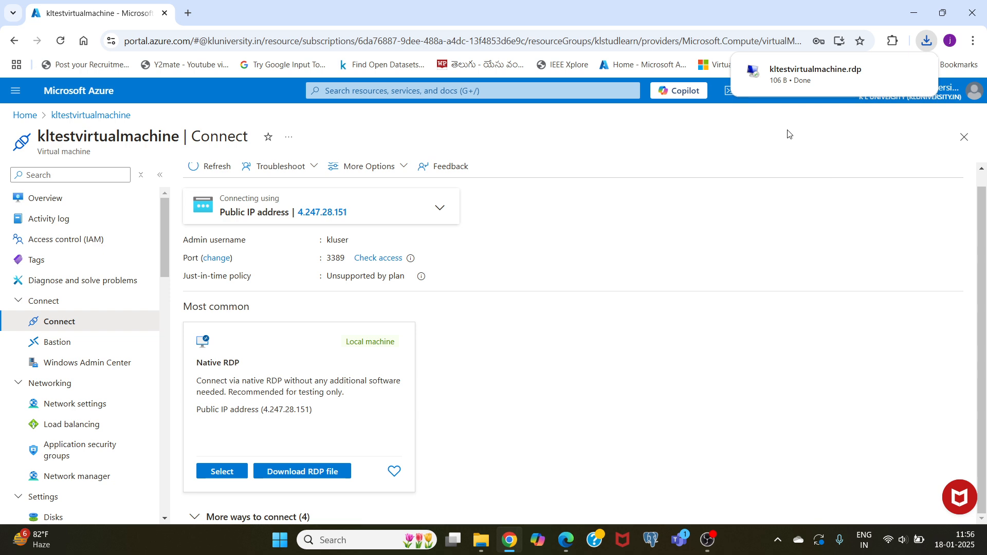
{"action": "left_click", "coordinate": [803, 74]}
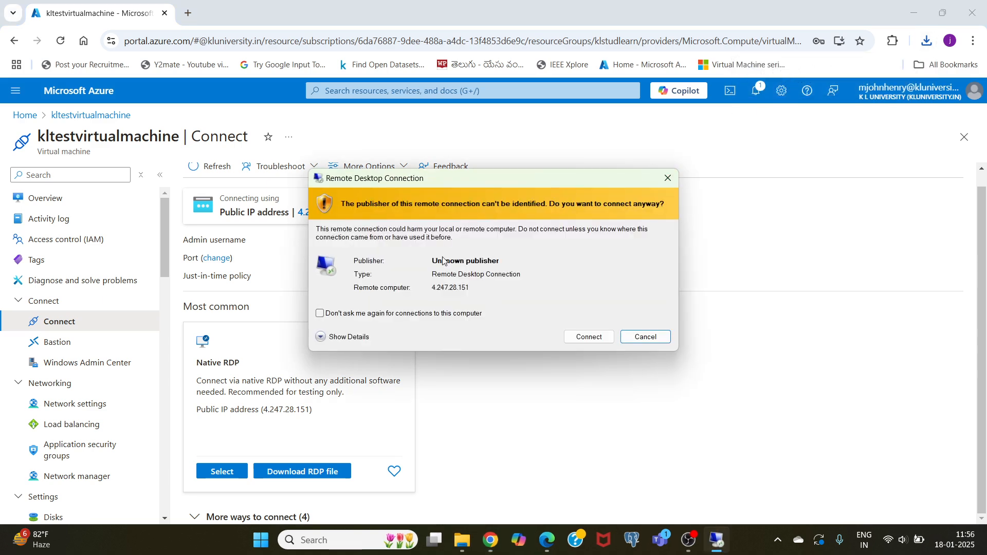
{"action": "left_click", "coordinate": [588, 337]}
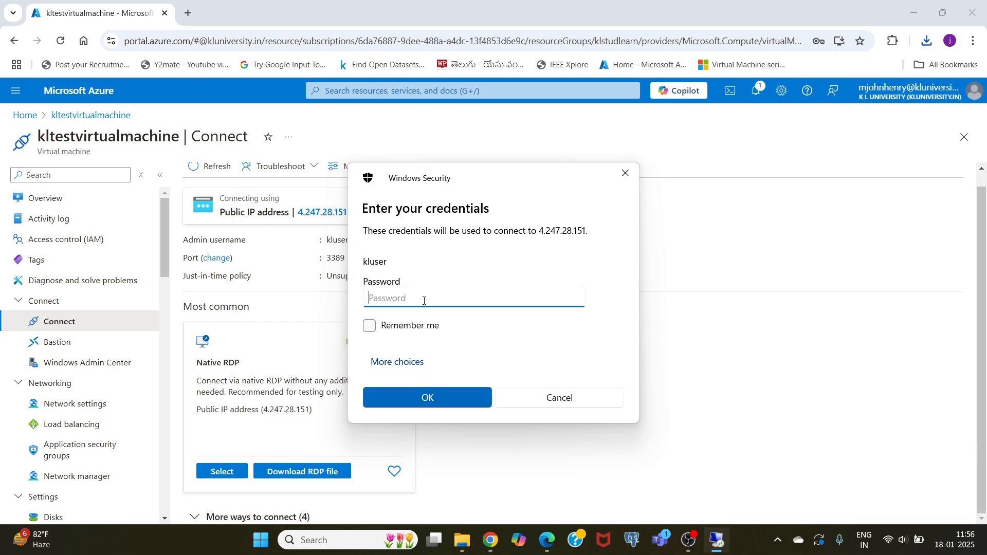
{"action": "type", "text": "•••••••••"}
{"action": "left_click", "coordinate": [434, 398]}
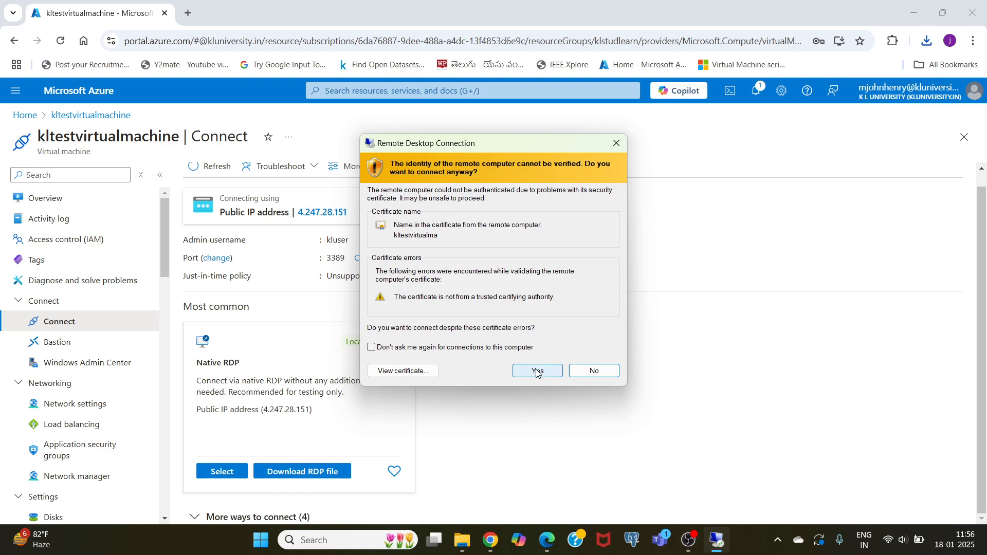
{"action": "left_click", "coordinate": [536, 371]}
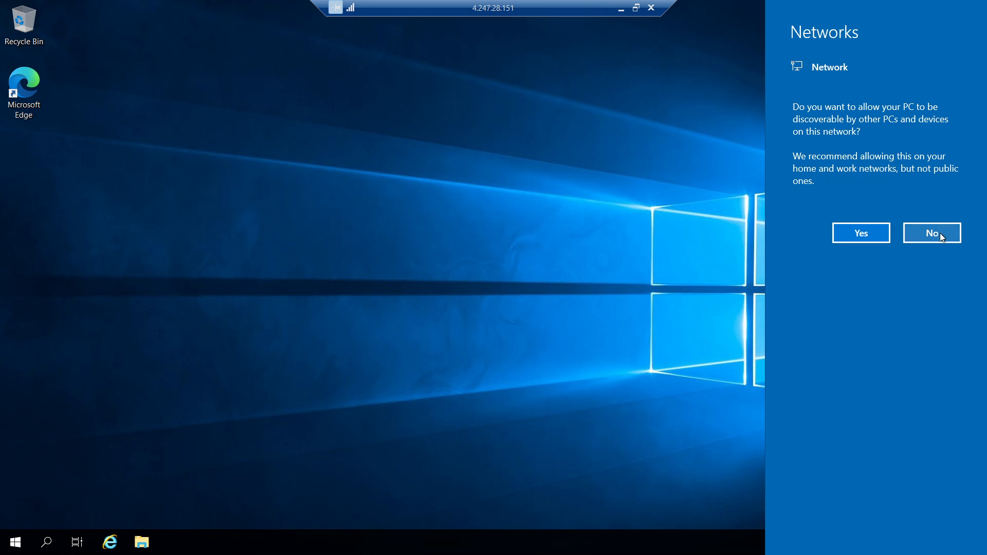
Step: Decline network discovery on the remote desktop, view the folders and drives of This PC in File Explorer, and close it
{"action": "left_click", "coordinate": [940, 232]}
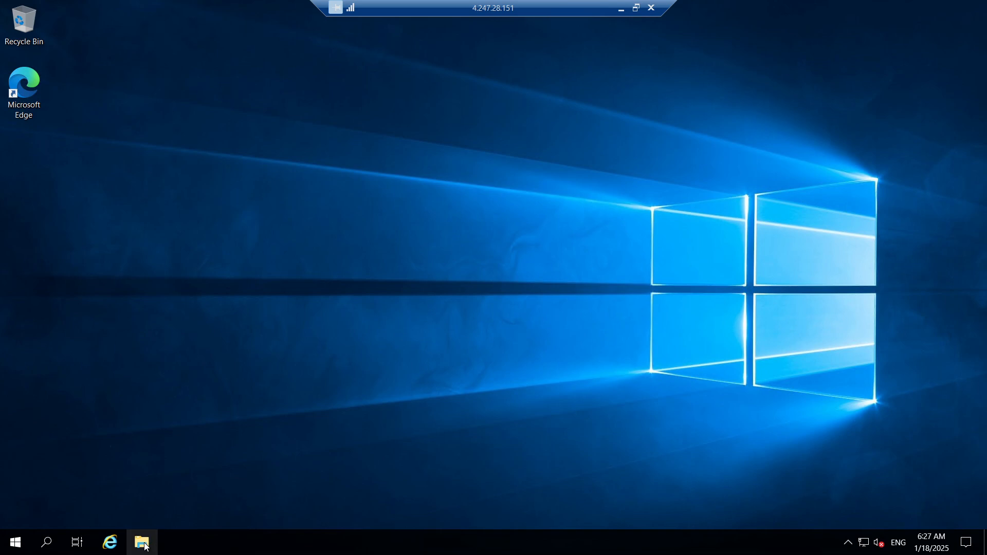
{"action": "left_click", "coordinate": [142, 544]}
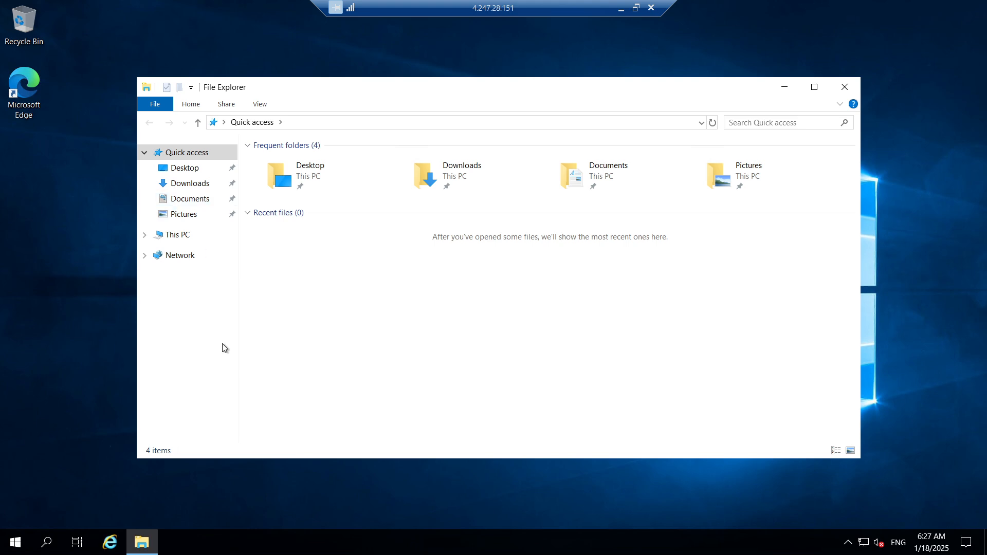
{"action": "left_click", "coordinate": [180, 237]}
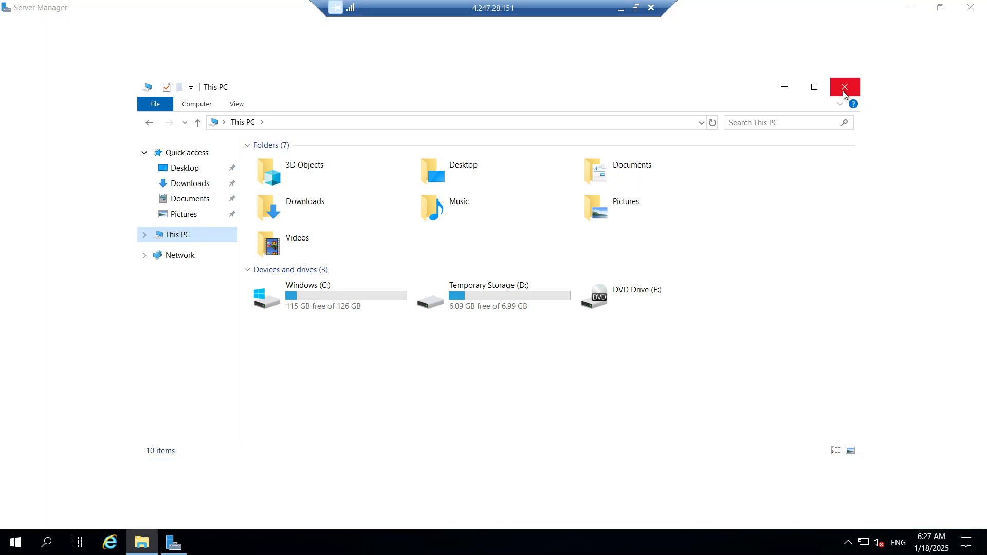
{"action": "left_click", "coordinate": [843, 91]}
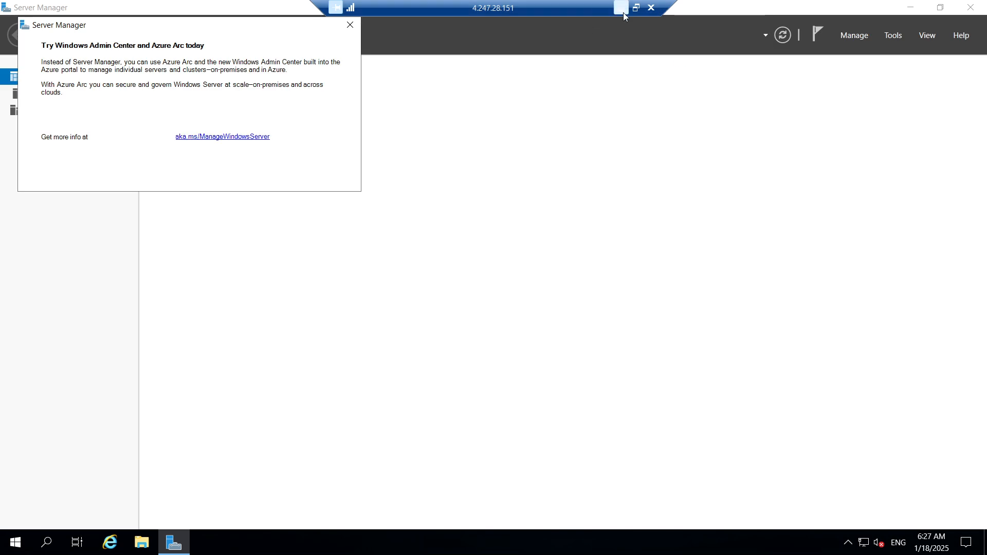
Step: Disconnect the remote session and reopen the kltestvirtualmachine overview from the recent resources on the portal home page
{"action": "left_click", "coordinate": [650, 11]}
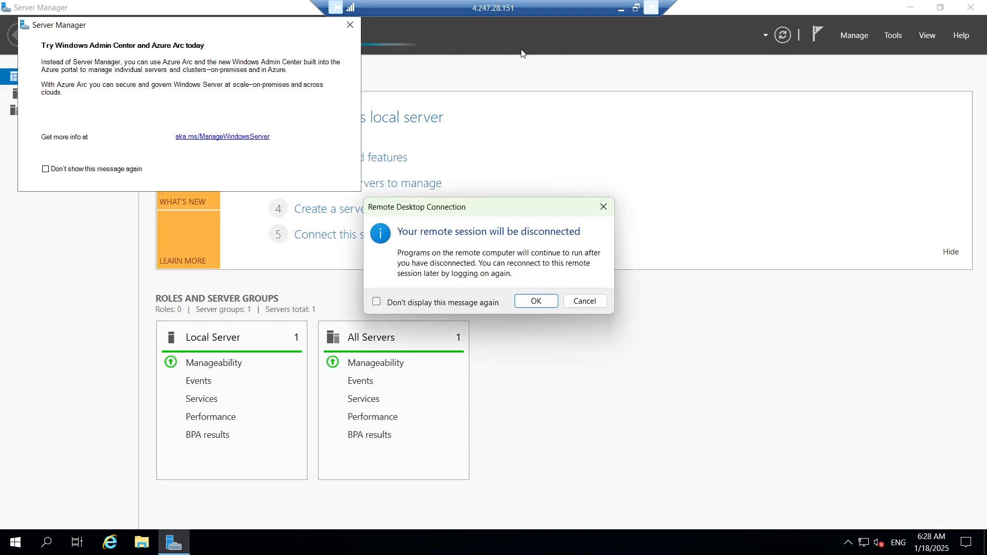
{"action": "left_click", "coordinate": [536, 302]}
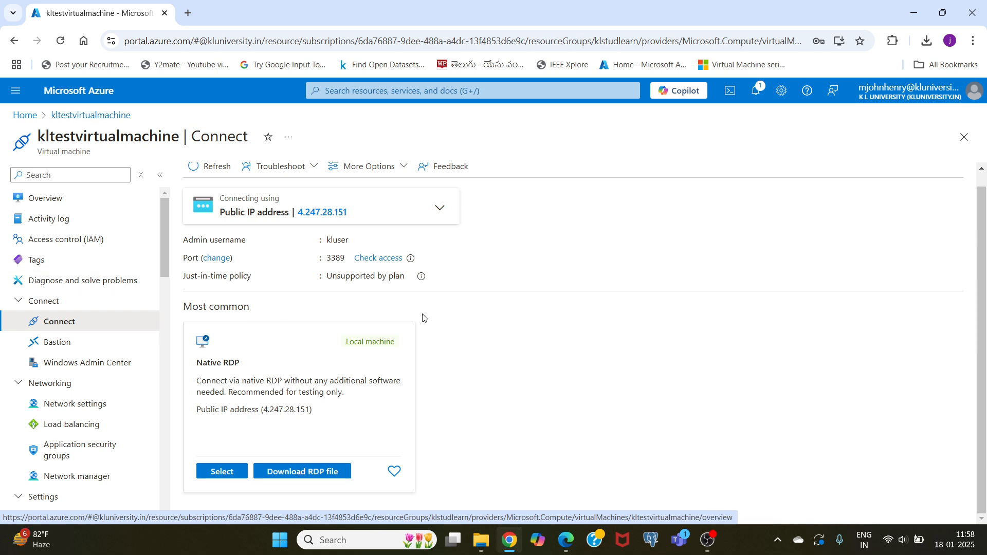
{"action": "left_click", "coordinate": [64, 91]}
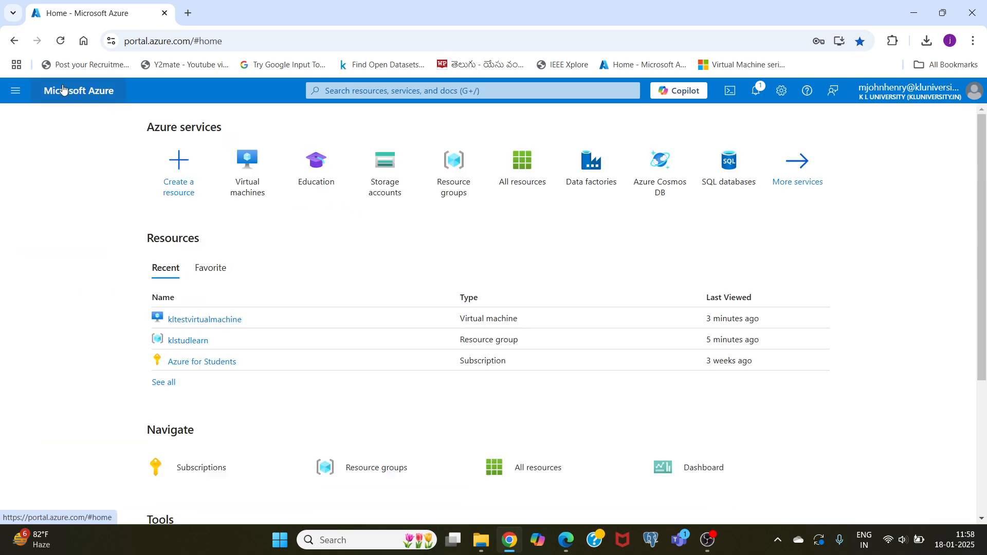
{"action": "left_click", "coordinate": [222, 320]}
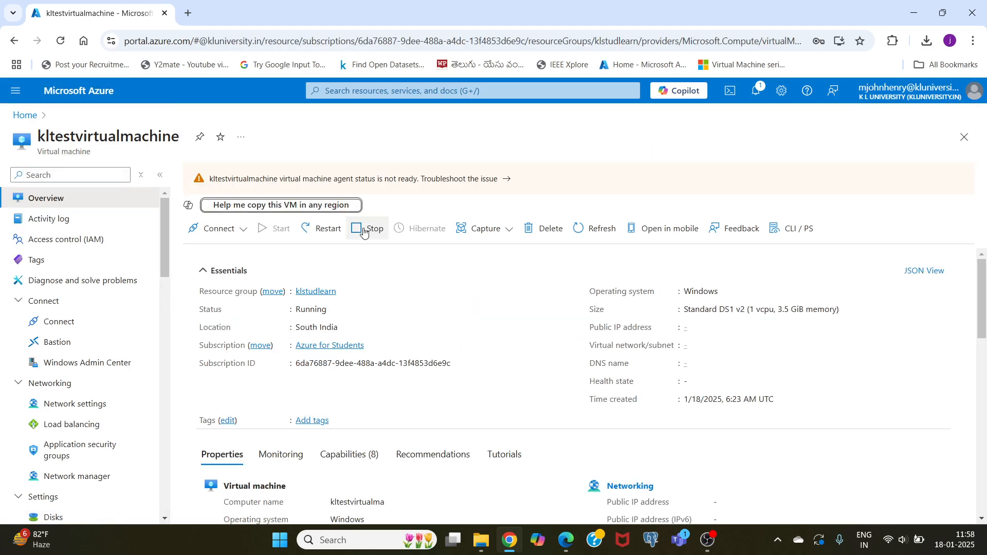